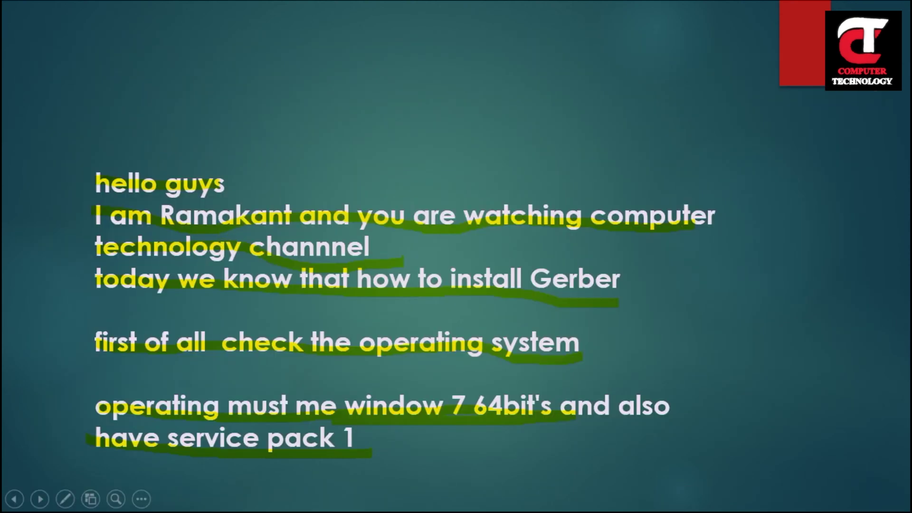
End the Windows 7 64-bit SP1 requirements slideshow and discard its ink annotations
key("Escape")
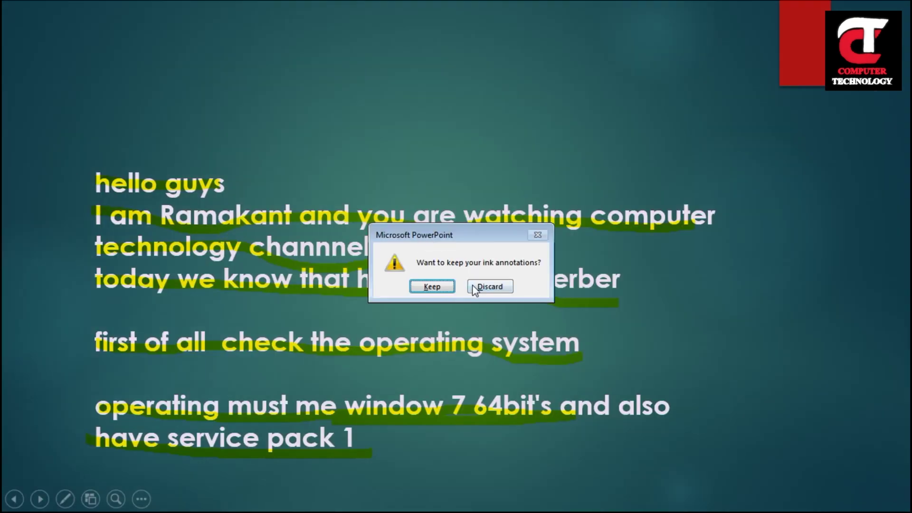
left_click(489, 286)
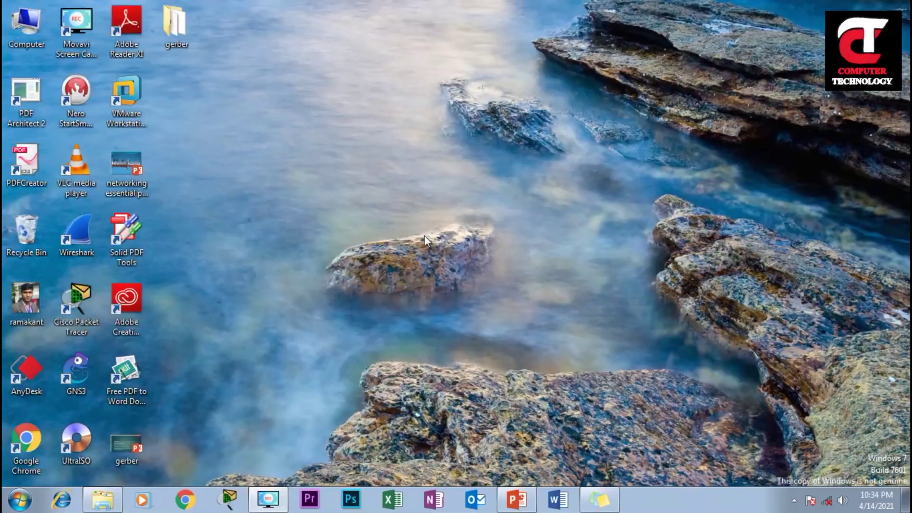
right_click(20, 38)
left_click(58, 166)
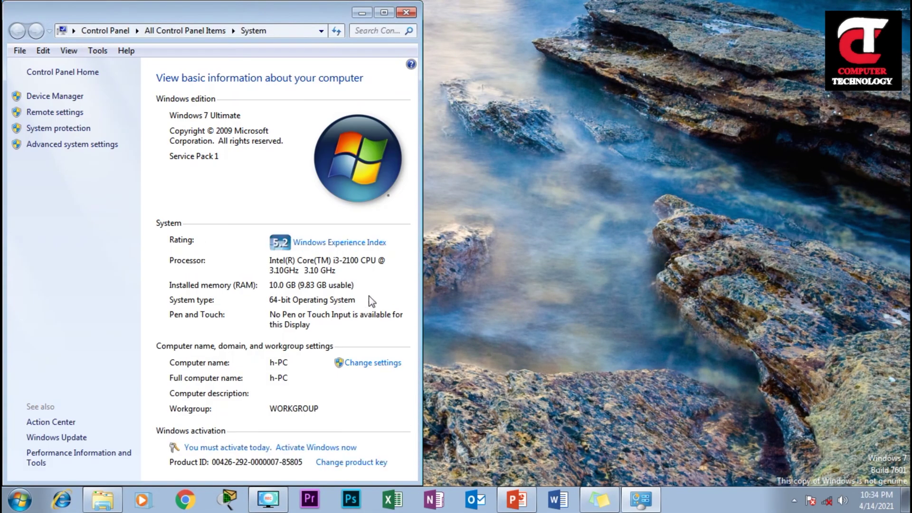
left_click(384, 13)
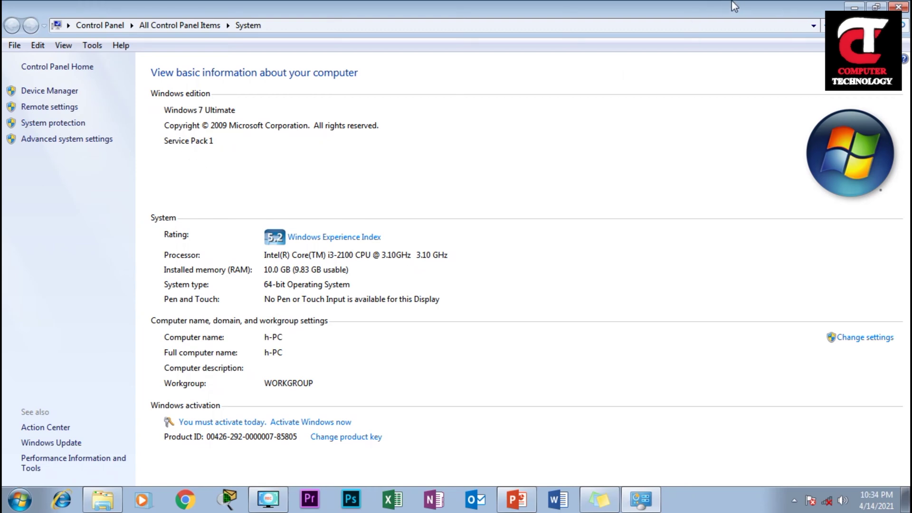
left_click(898, 7)
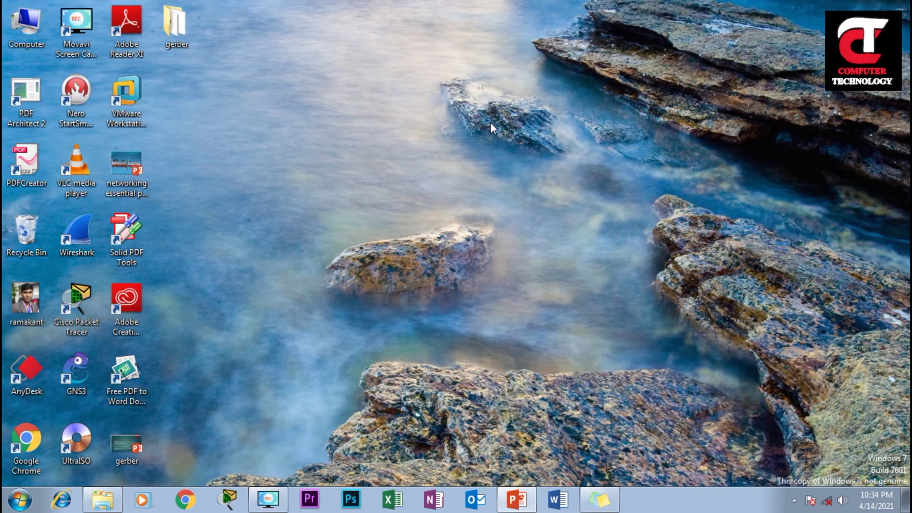
right_click(227, 164)
Open gerber > AccuMark Family-9.0.0-Install > AccuMark in a maximized Explorer window
left_click(240, 202)
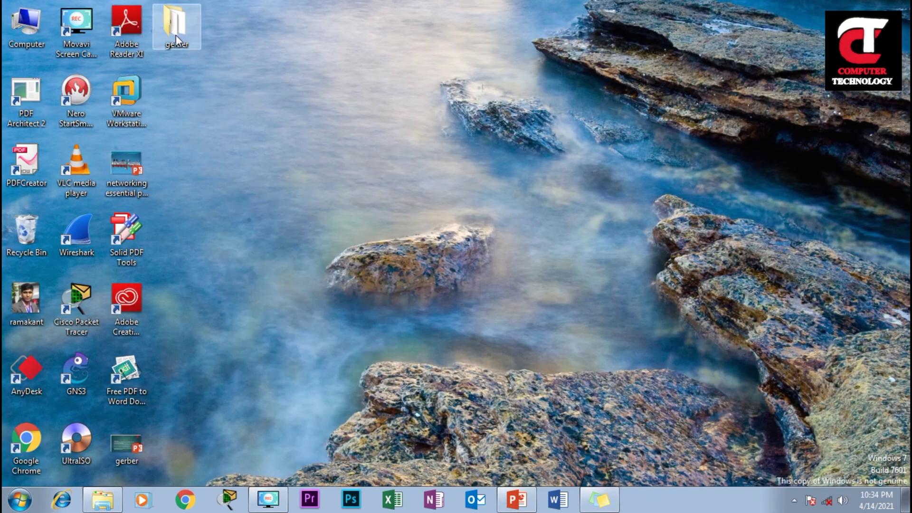
double_click(176, 35)
left_click_drag(563, 50, 224, 42)
double_click(277, 32)
left_click(180, 104)
double_click(179, 104)
double_click(173, 101)
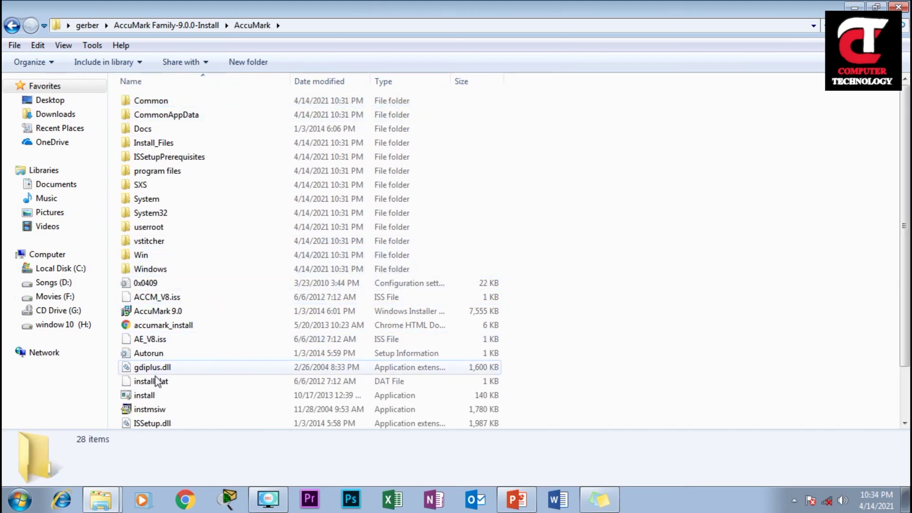
Run the AccuMark setup application as administrator
scroll(156, 397, "down", 2)
right_click(157, 393)
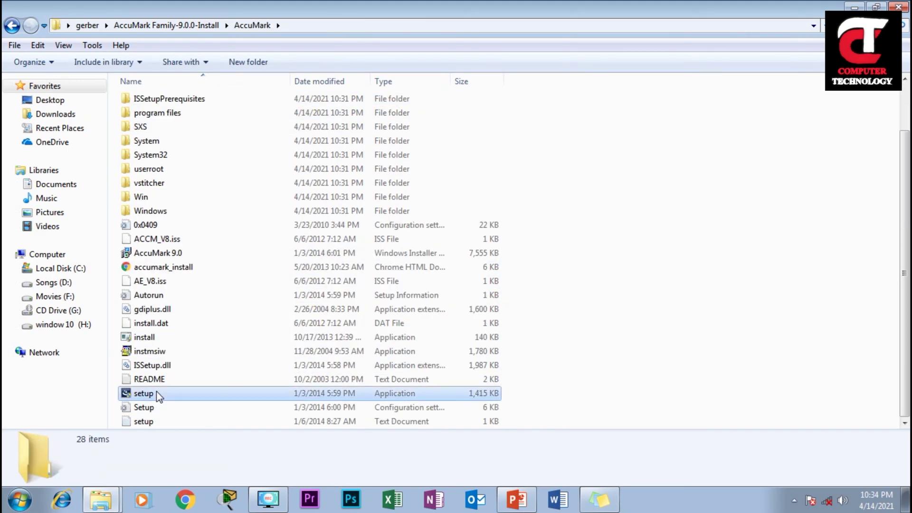
left_click(204, 134)
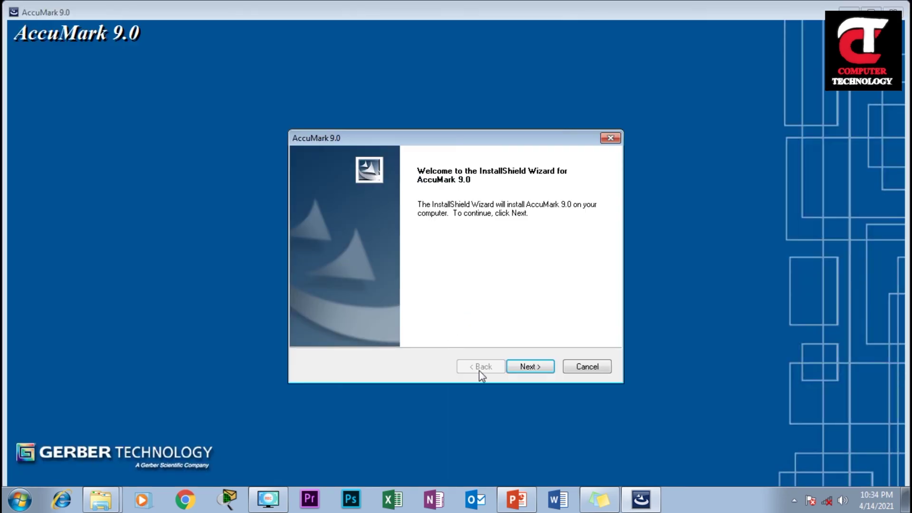
Accept the license, keep the default folder and Typical setup, overwrite DATA90, and install
left_click(524, 368)
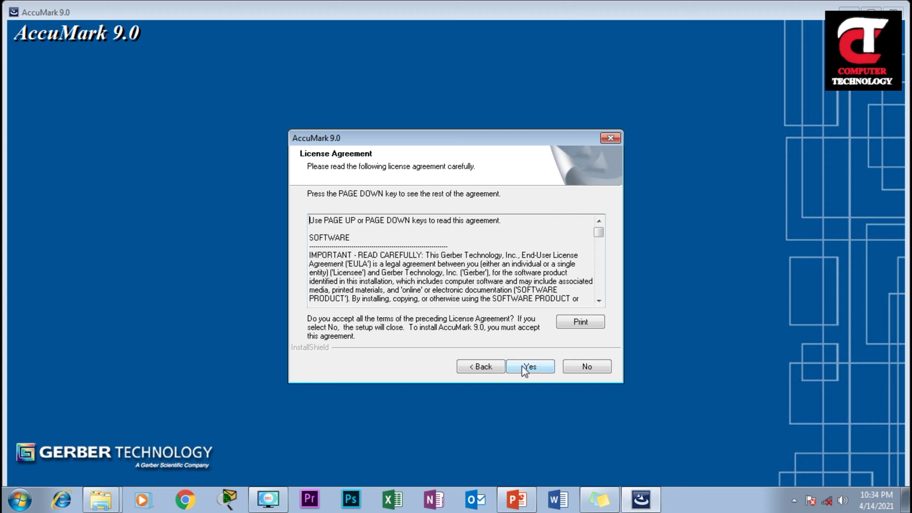
left_click(524, 368)
left_click(524, 367)
left_click(524, 368)
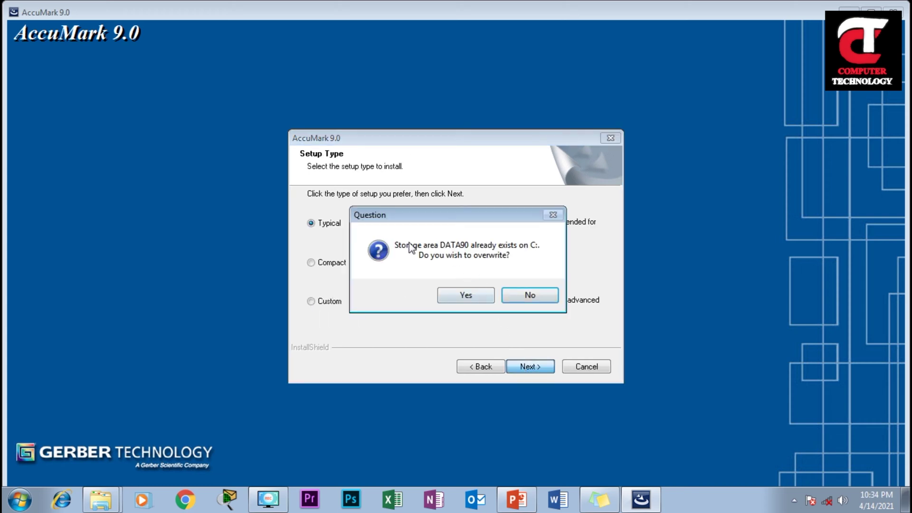
left_click(467, 295)
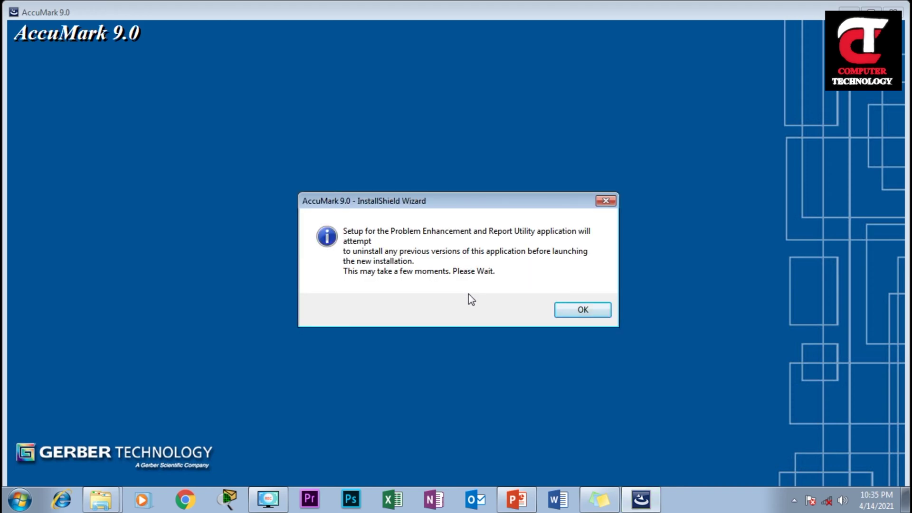
left_click(554, 311)
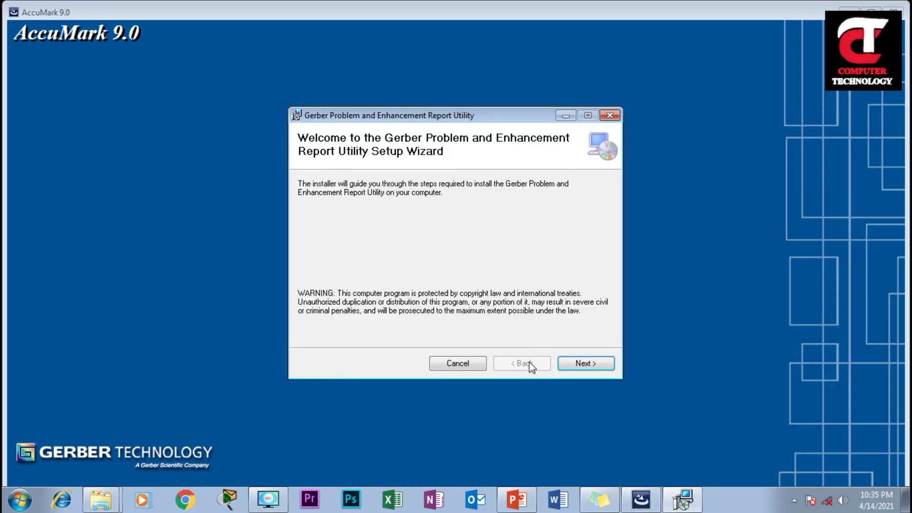
Install the Problem and Enhancement Report Utility to its default folder and dismiss the license reminder
left_click(579, 364)
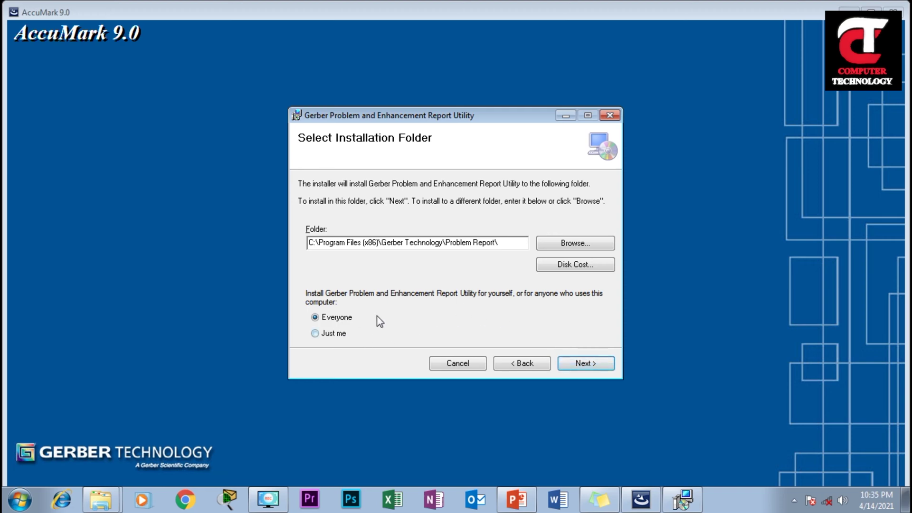
left_click(577, 363)
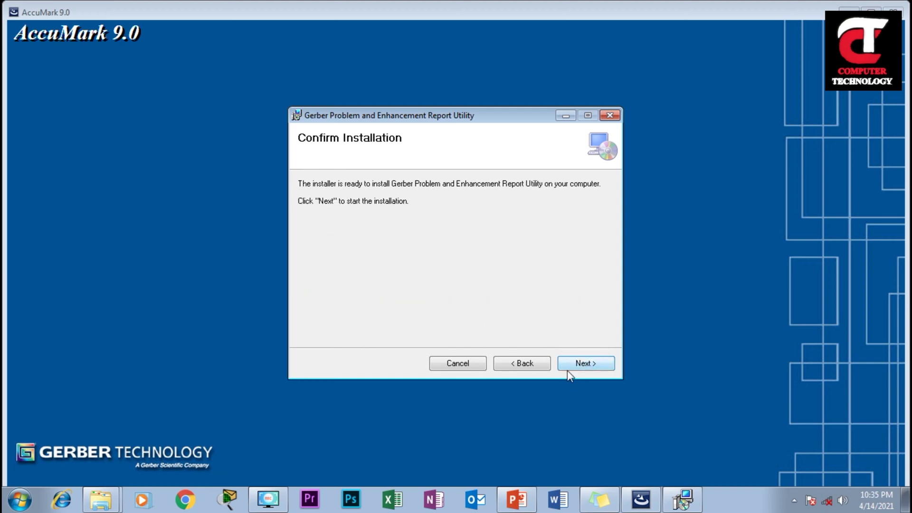
left_click(568, 369)
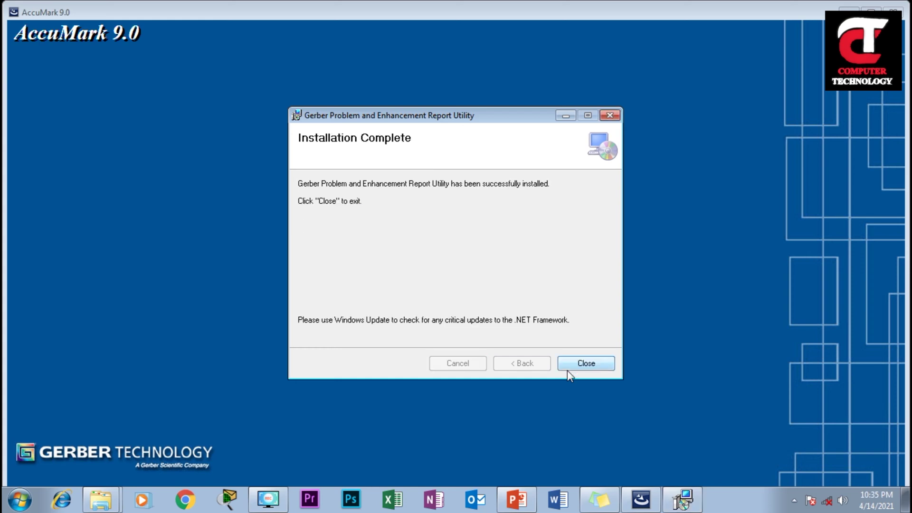
left_click(578, 363)
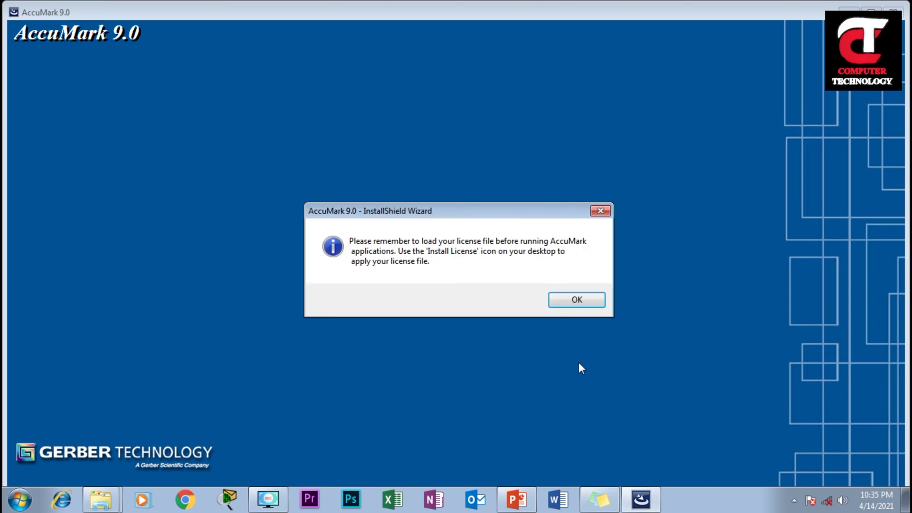
left_click(584, 302)
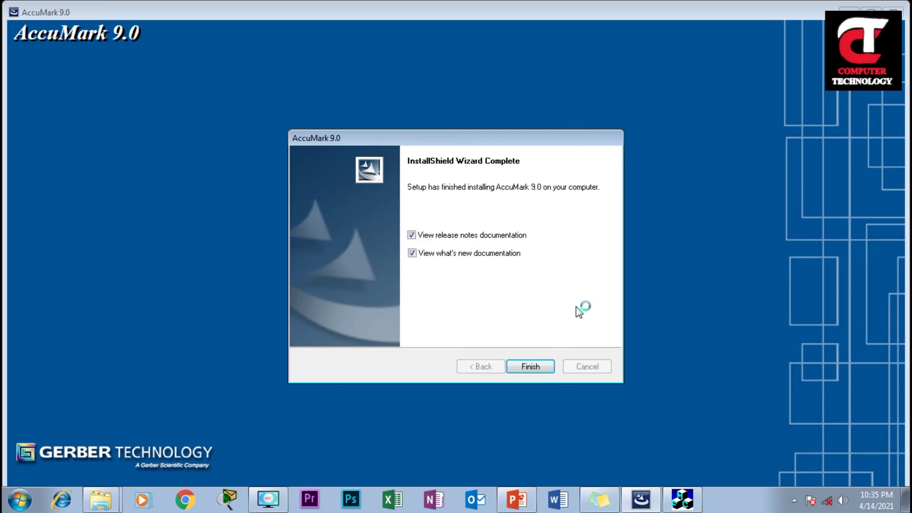
Untick the release notes and what's new boxes and finish the AccuMark 9.0 setup
left_click(412, 235)
left_click(411, 253)
left_click(532, 366)
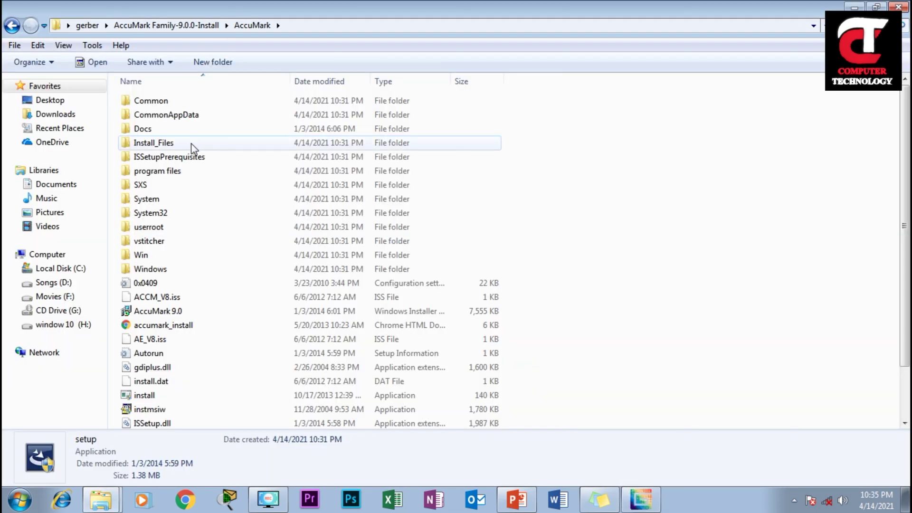
Launch AccuNest setup, accept the license, keep Professional Edition and the default folder
left_click(13, 26)
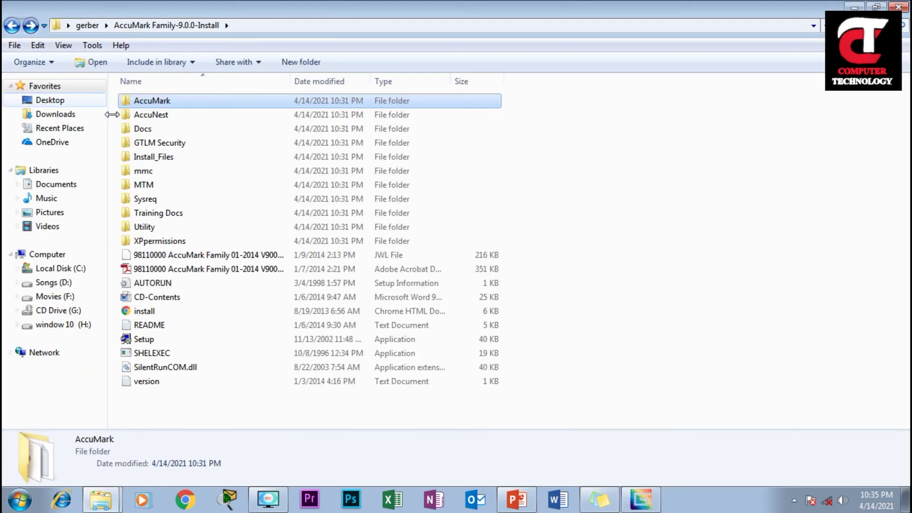
double_click(153, 115)
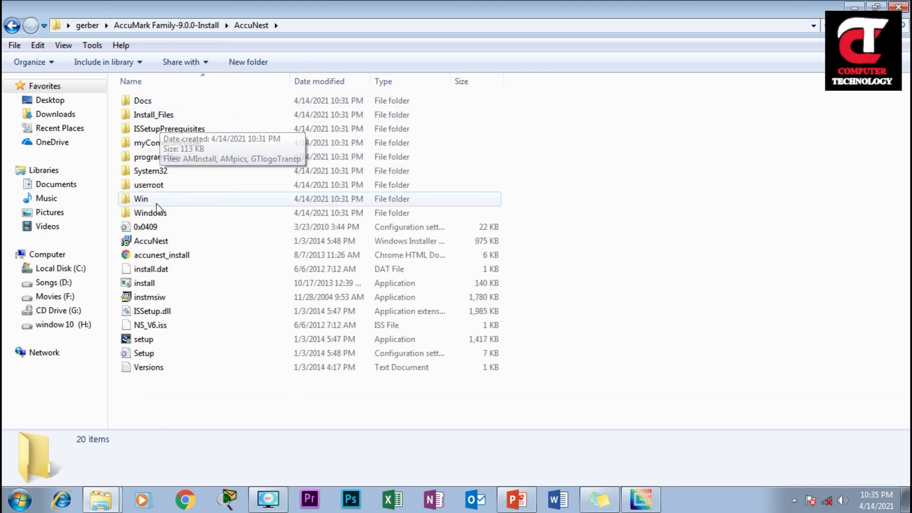
left_click(151, 340)
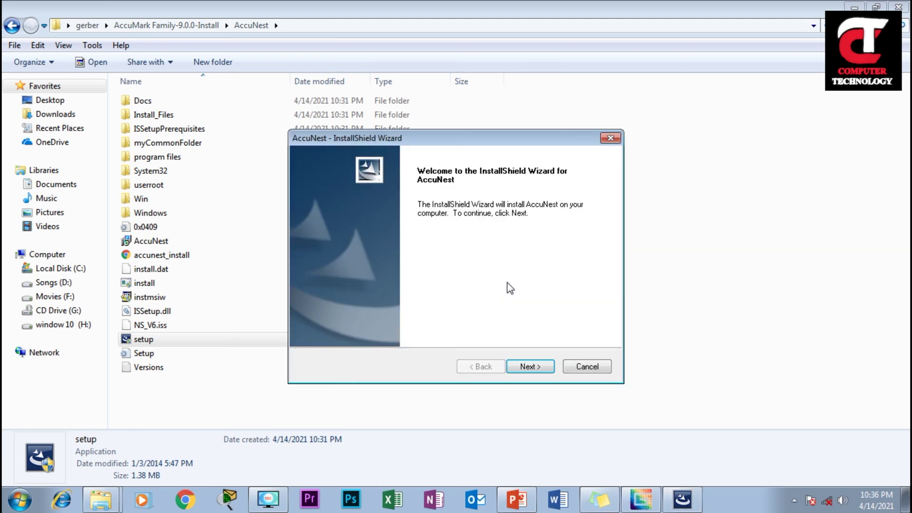
left_click(546, 364)
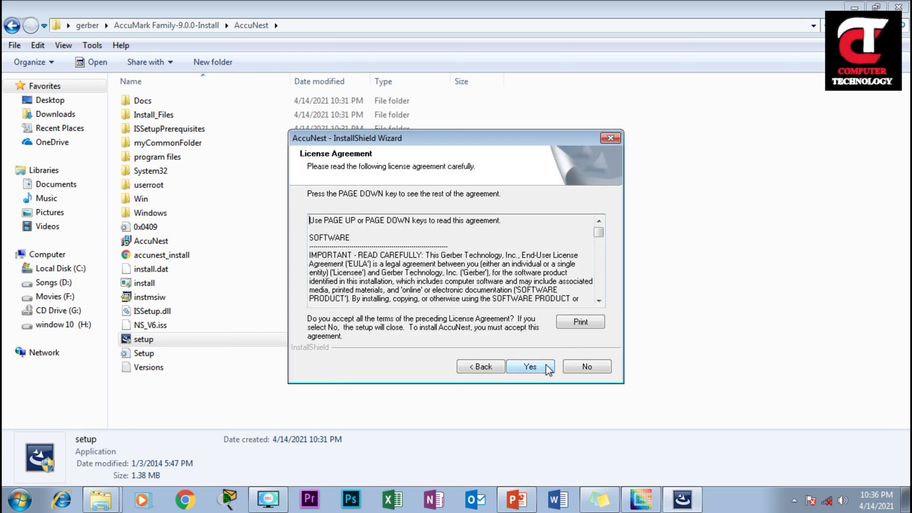
left_click(545, 367)
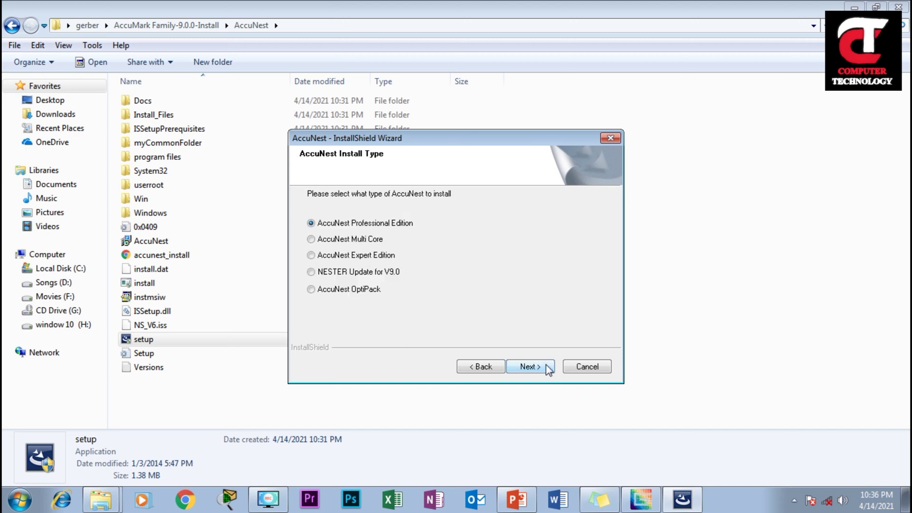
left_click(546, 365)
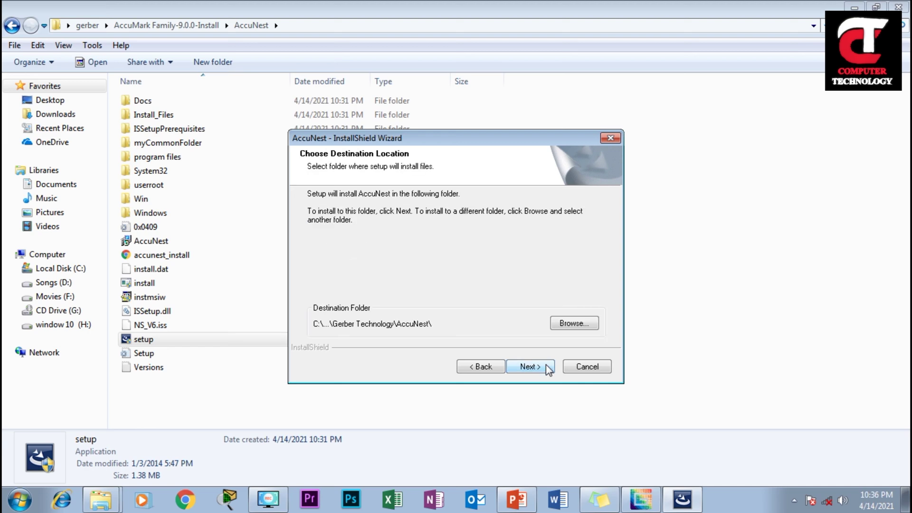
left_click(545, 365)
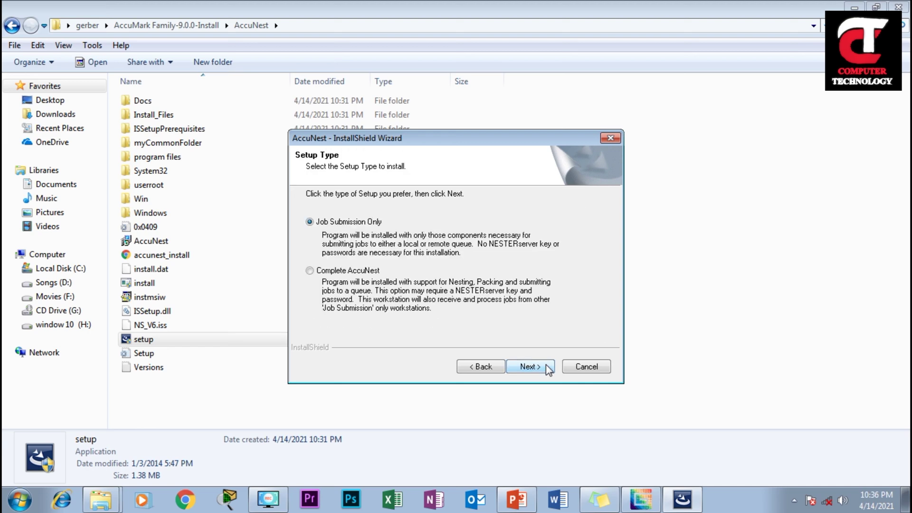
Install the Complete AccuNest setup with desktop icons, overwriting the storage area, deferring restart
left_click(350, 273)
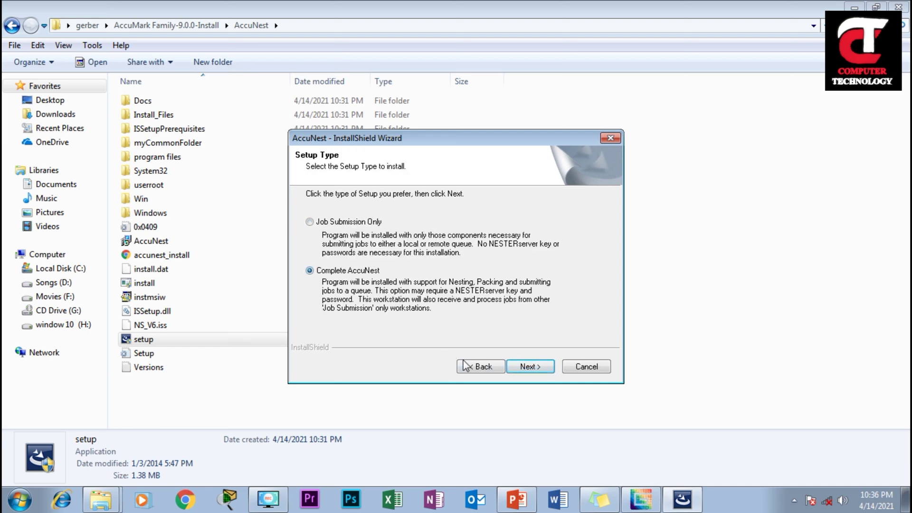
left_click(521, 366)
left_click(374, 224)
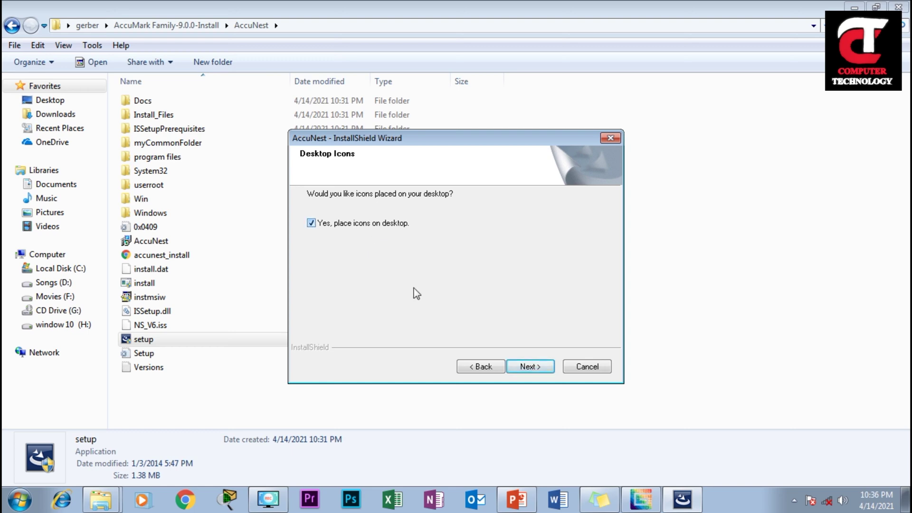
left_click(529, 367)
left_click(467, 295)
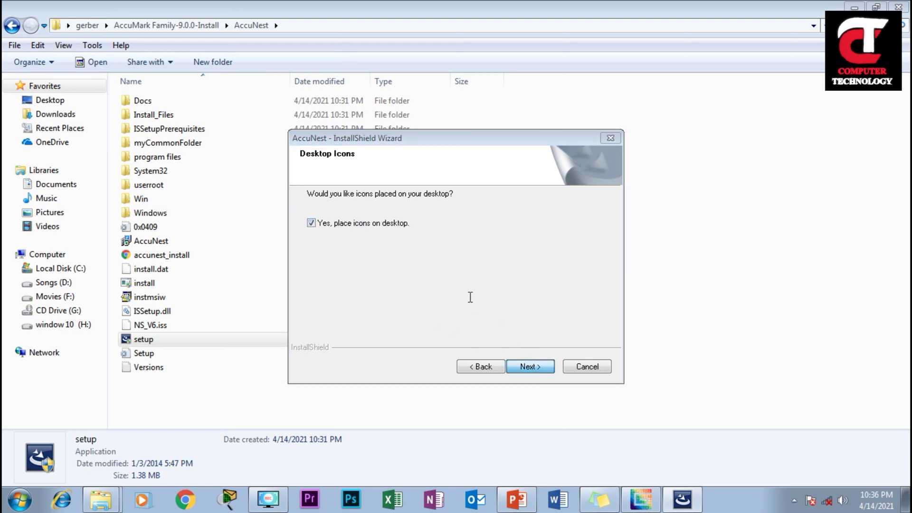
left_click(526, 366)
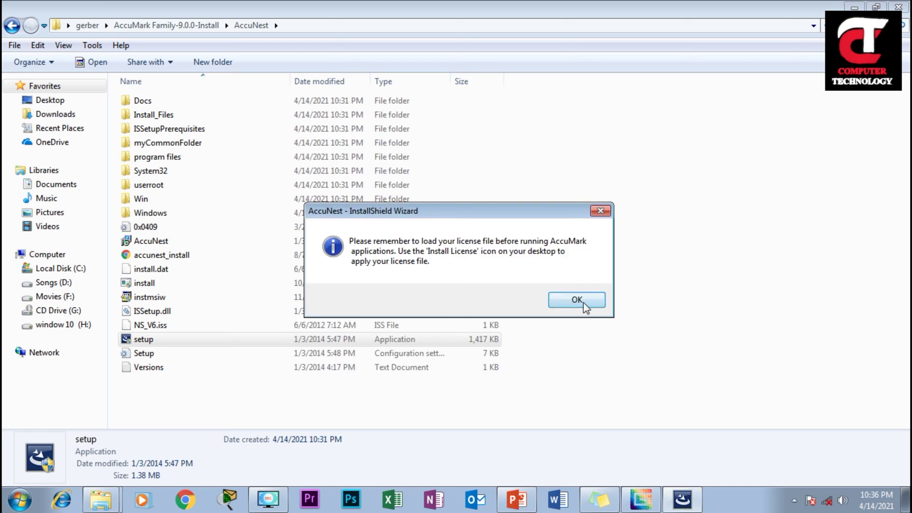
left_click(583, 301)
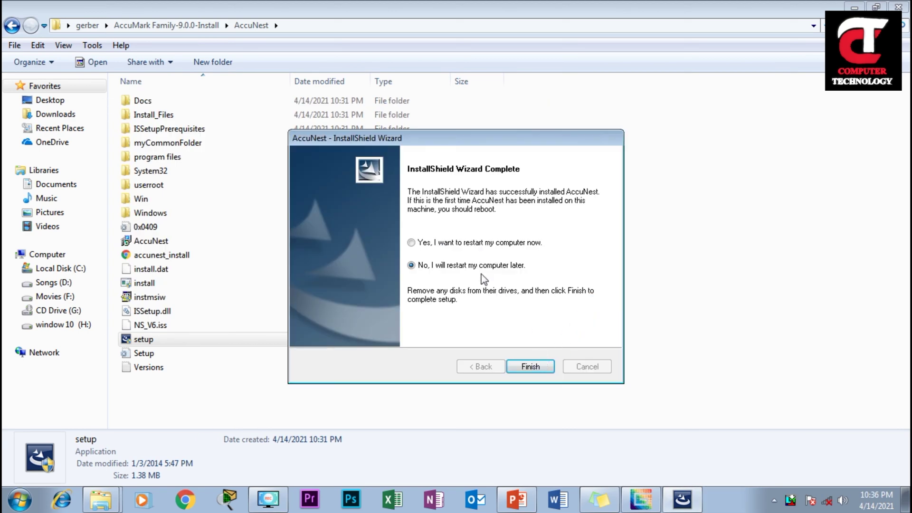
left_click(530, 366)
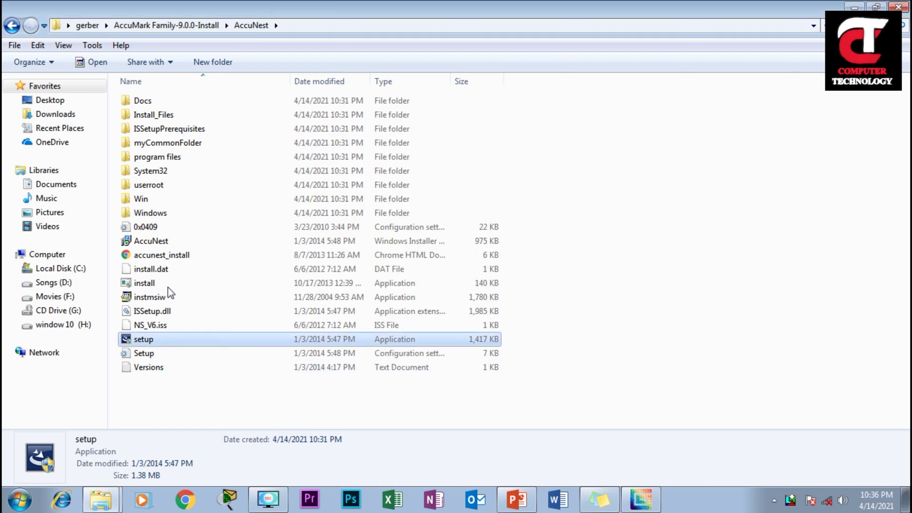
Return to the gerber folder and run HASPUserSetup as administrator
left_click(11, 26)
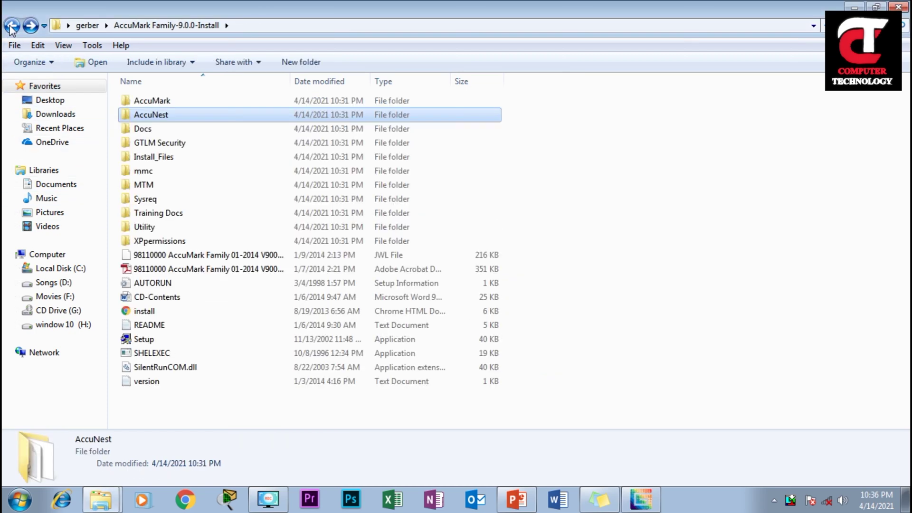
left_click(11, 26)
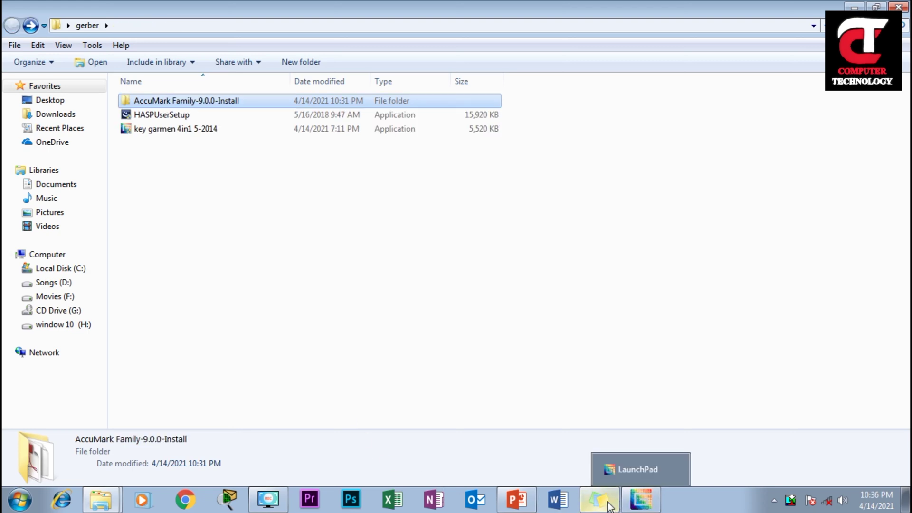
left_click(196, 190)
left_click(144, 115)
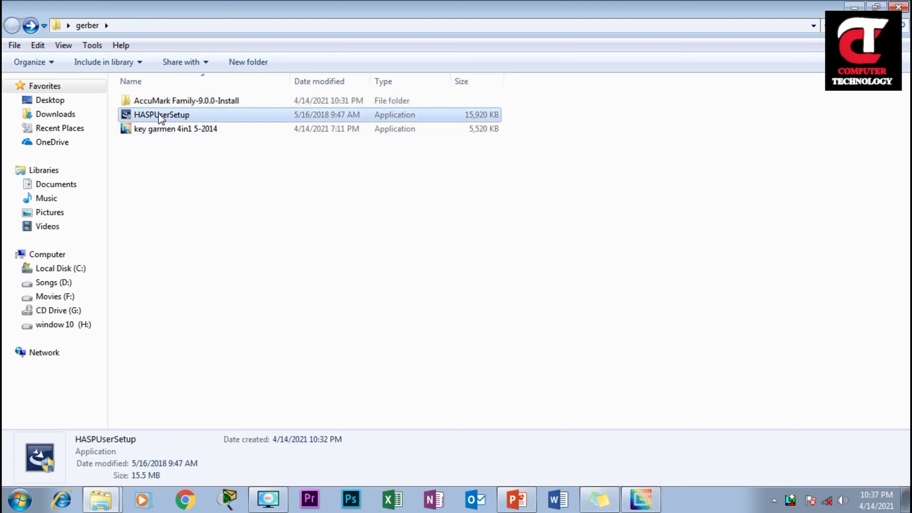
right_click(159, 115)
left_click(197, 136)
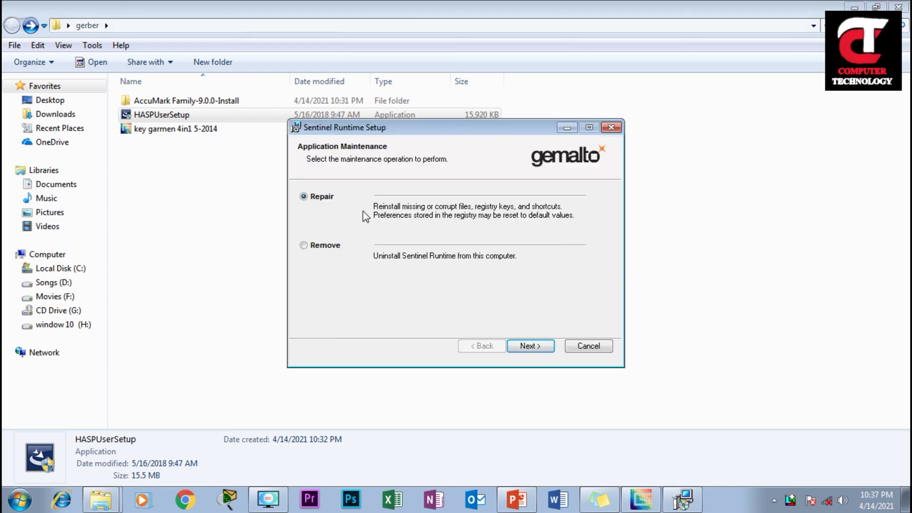
Repair Sentinel Runtime and close the setup after it succeeds
left_click(528, 345)
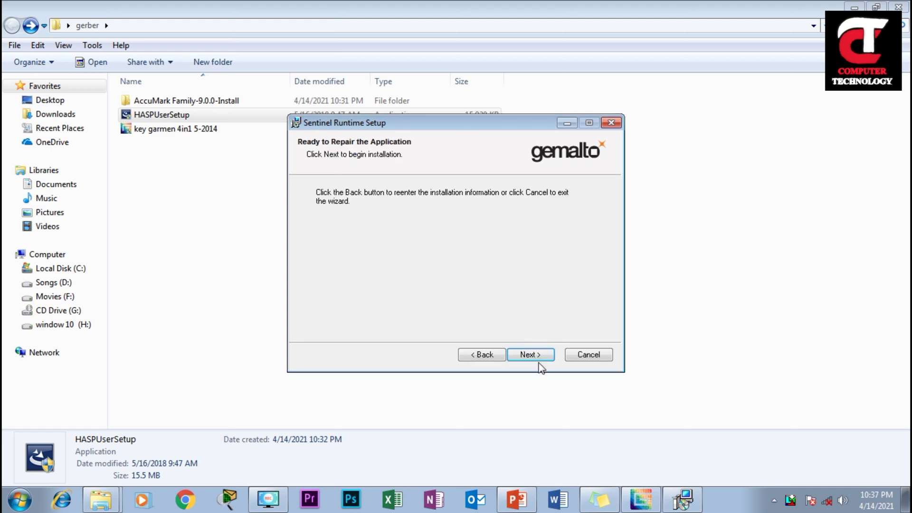
left_click(538, 354)
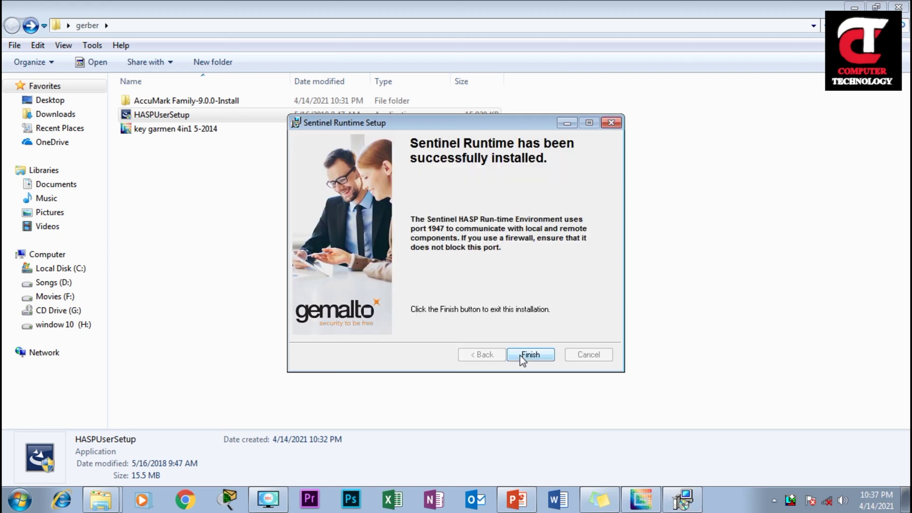
left_click(522, 357)
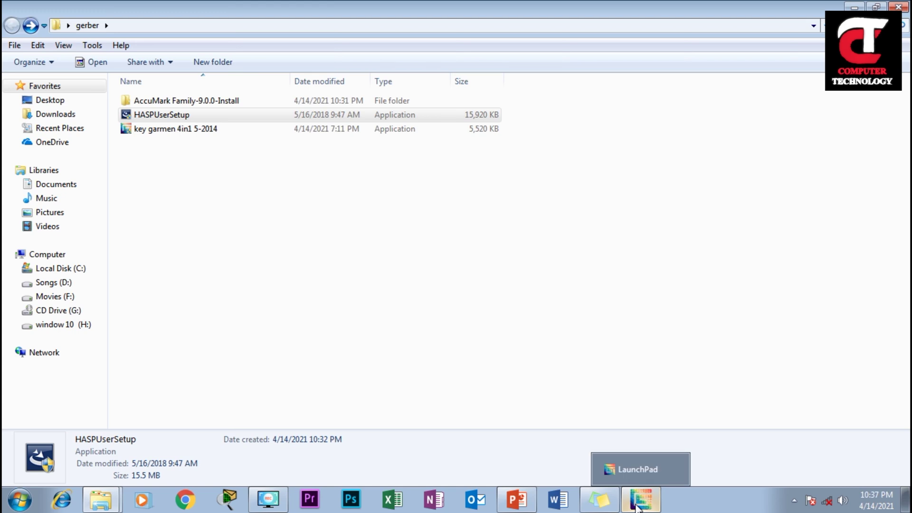
Run key garmen 4in1 5-2014 as administrator, accept the terms, enter the installation password, install
mouse_move(614, 504)
left_click(206, 240)
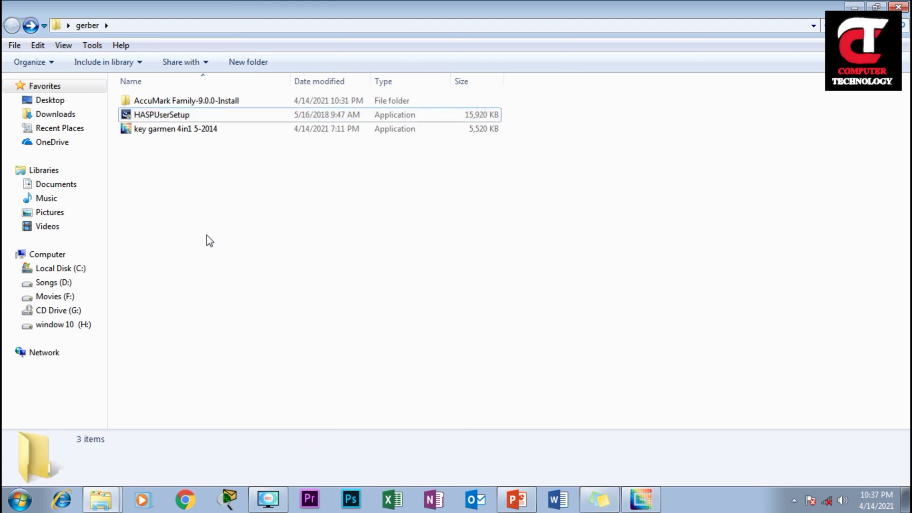
left_click(142, 130)
right_click(142, 131)
left_click(206, 151)
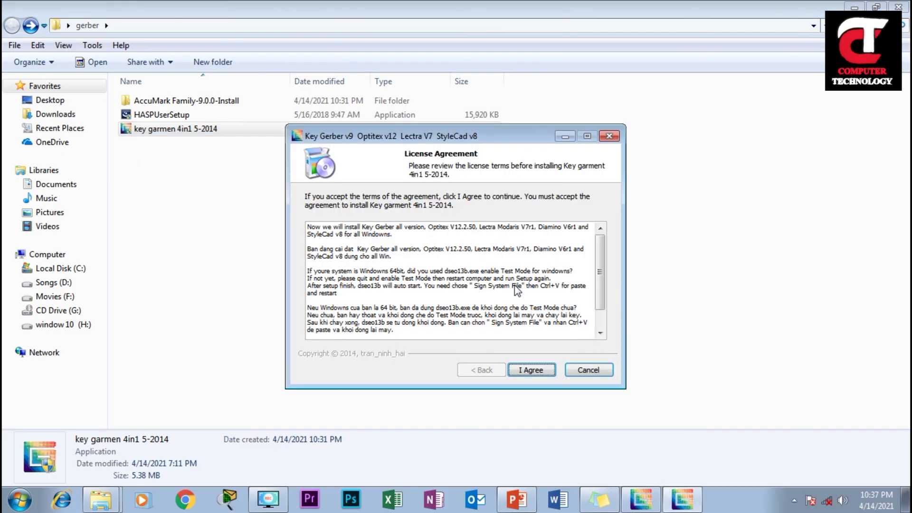
left_click(531, 369)
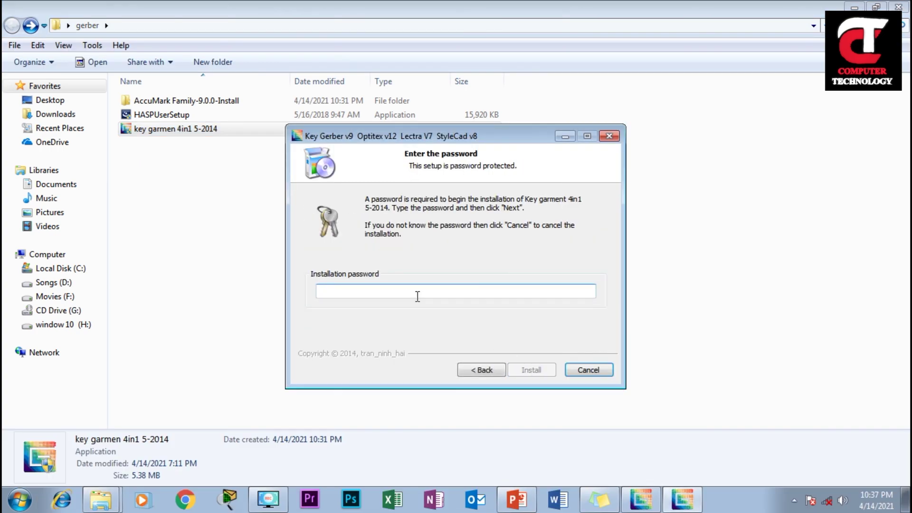
type("12345678901")
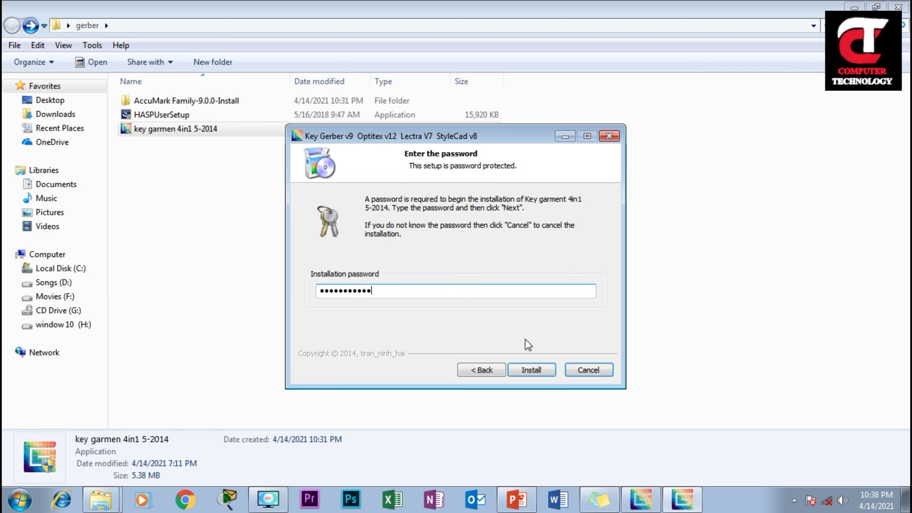
left_click(537, 369)
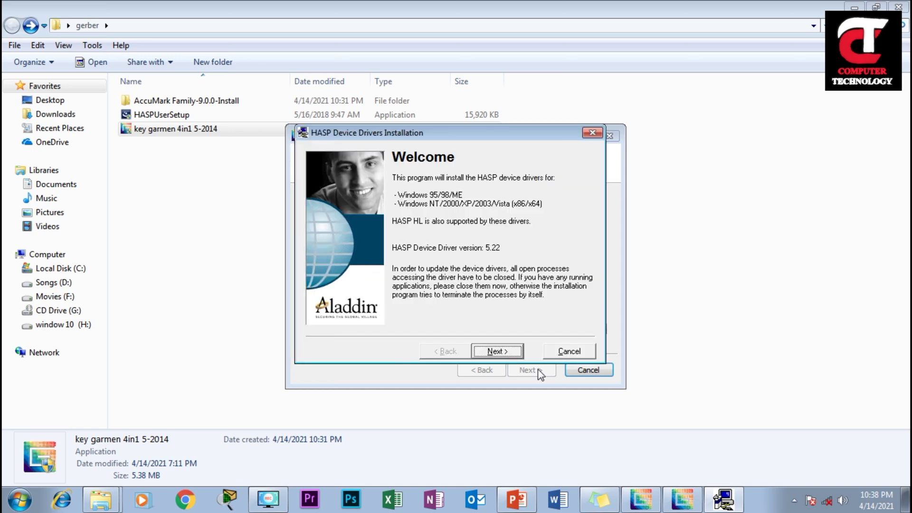
Install the HASP device drivers, overwriting aksdf.sys and allowing the unverified driver
left_click(511, 352)
left_click(369, 317)
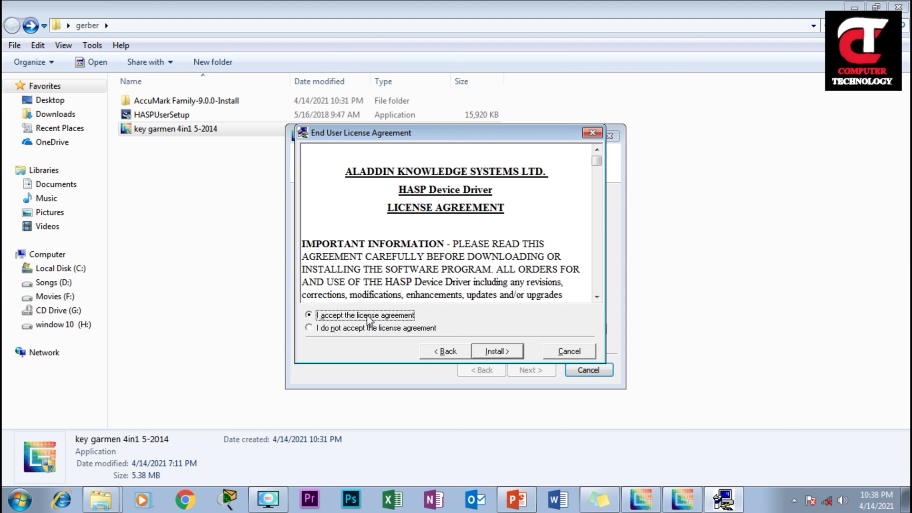
left_click(506, 353)
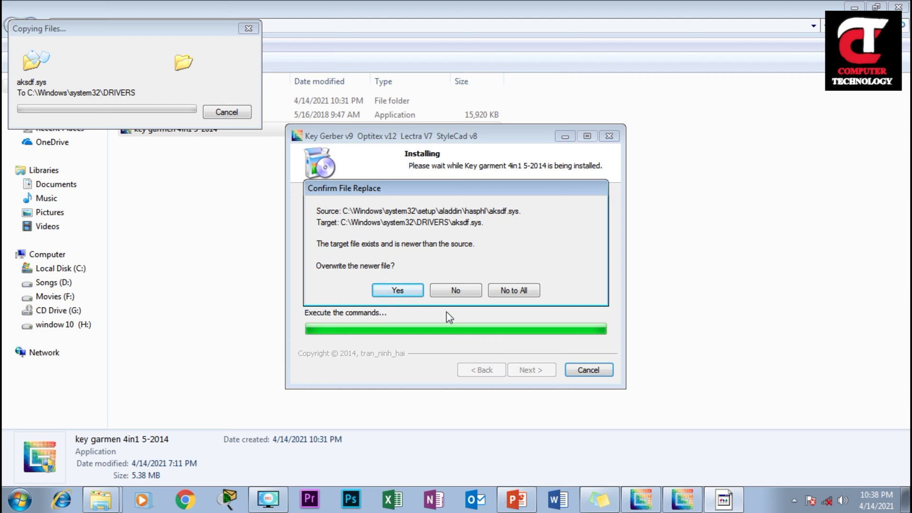
left_click(418, 290)
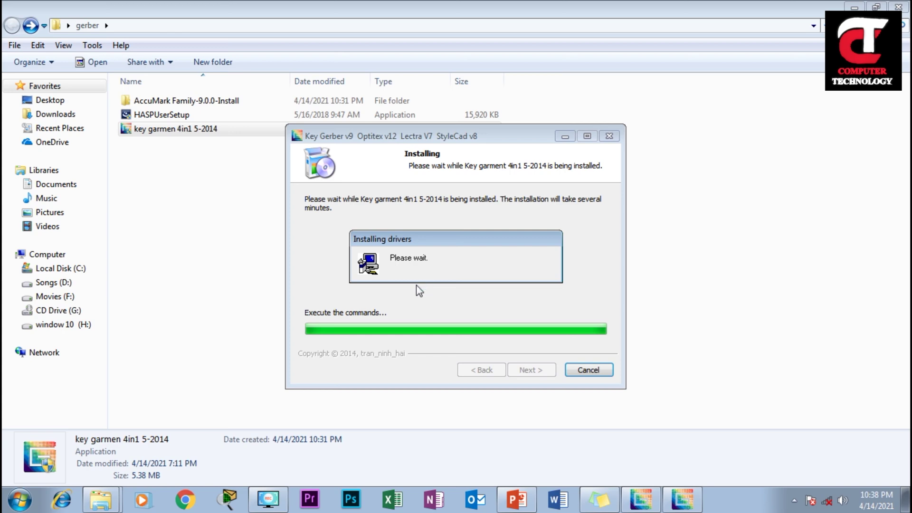
left_click(562, 352)
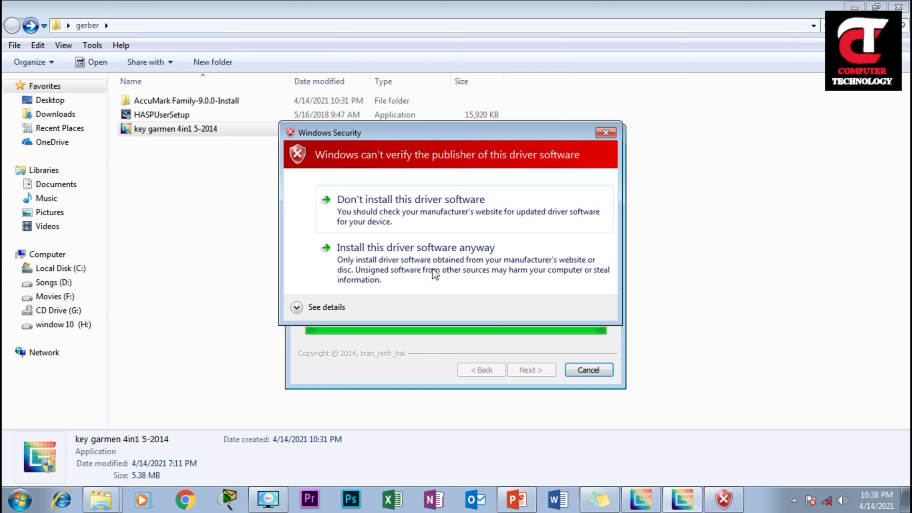
left_click(412, 267)
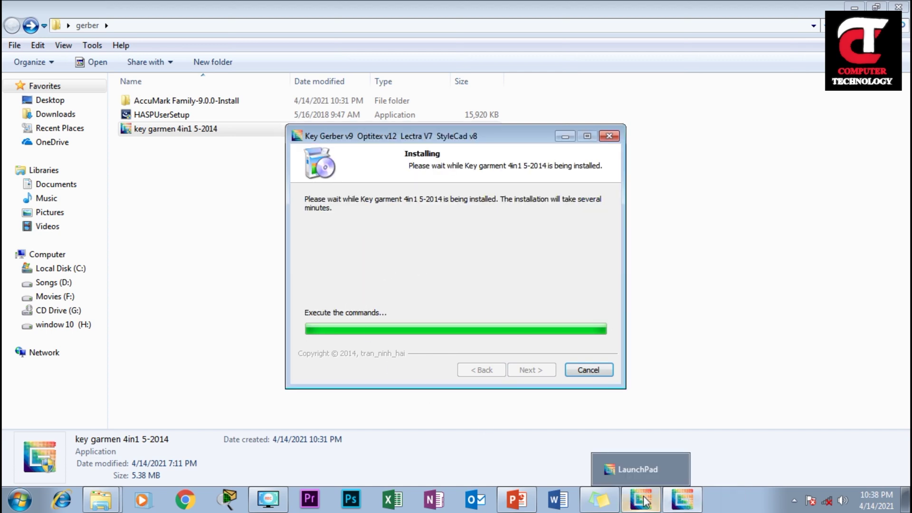
Close the Gerber LaunchPad window and view the driver installation status details
mouse_move(691, 502)
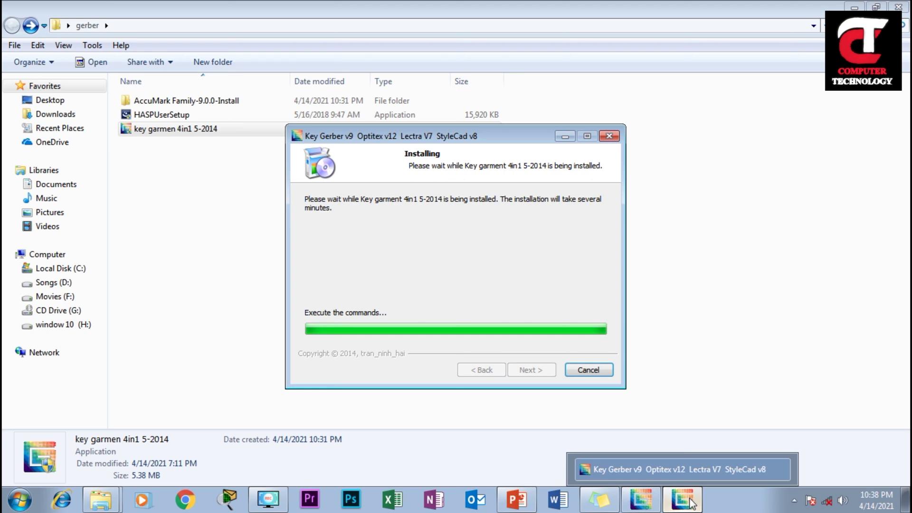
left_click(691, 502)
left_click(683, 502)
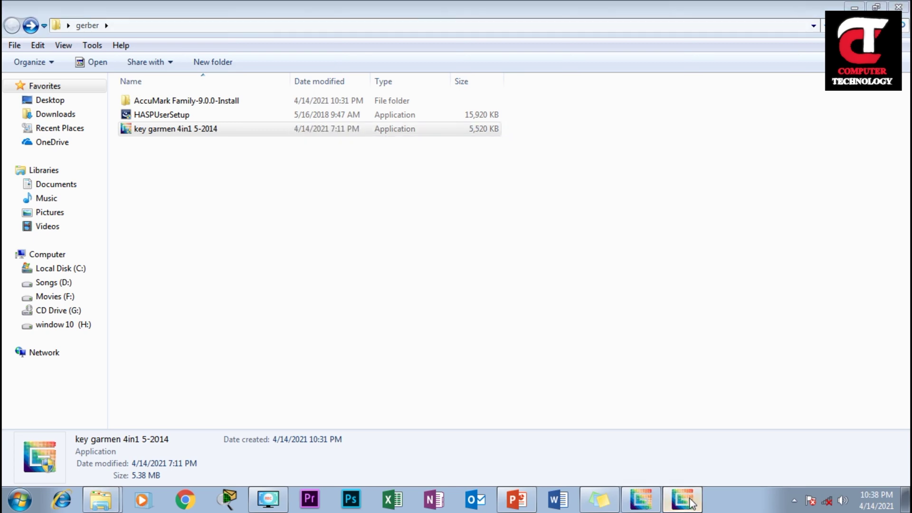
left_click(652, 502)
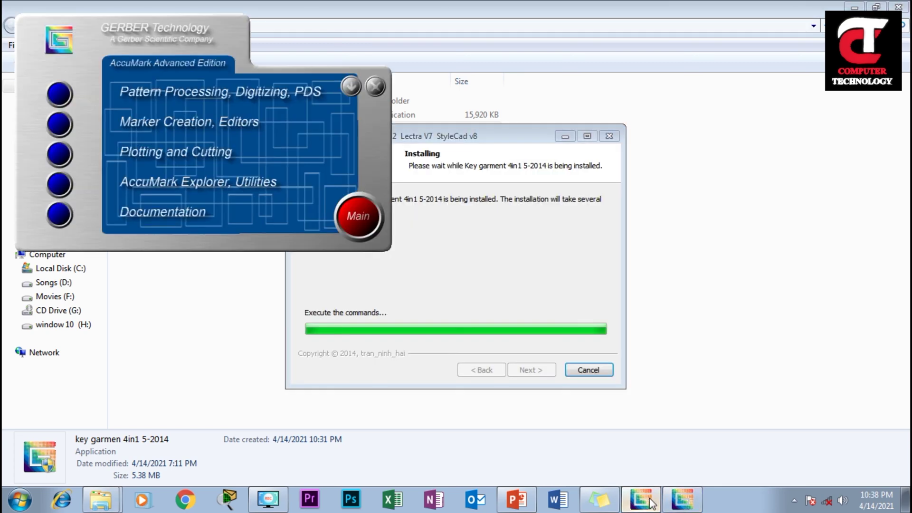
left_click(376, 86)
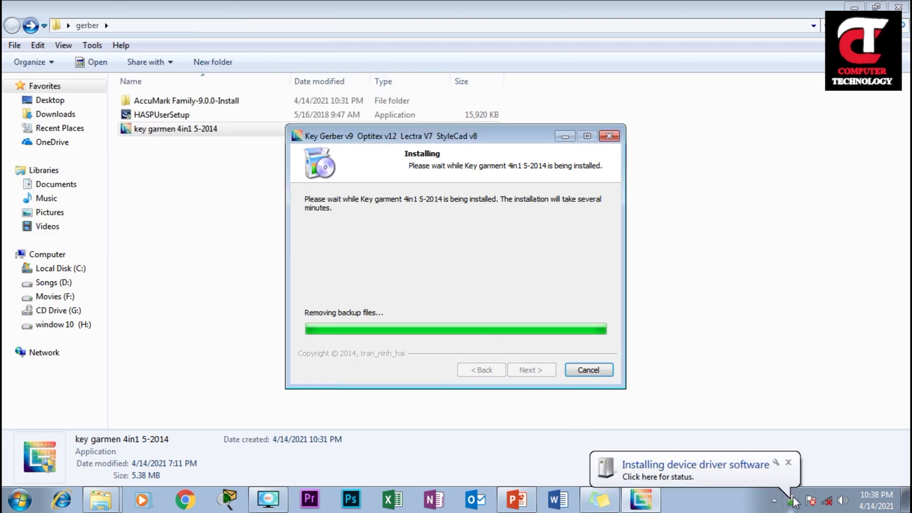
left_click(760, 481)
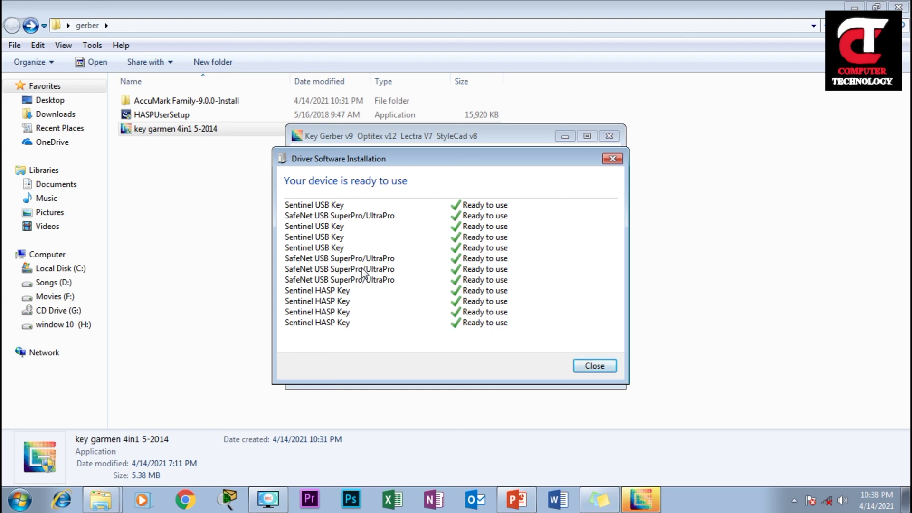
Launch Notepad by searching 'note' in the Start menu
right_click(14, 494)
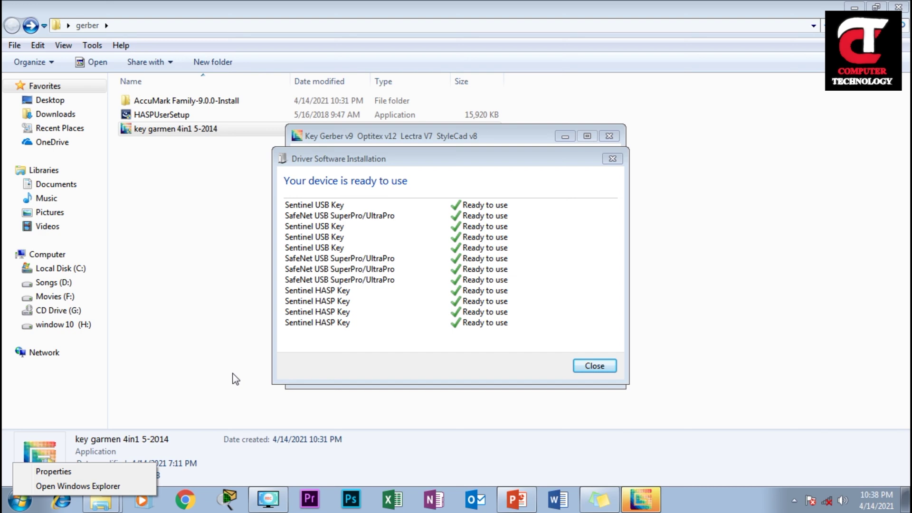
left_click(234, 377)
left_click(22, 500)
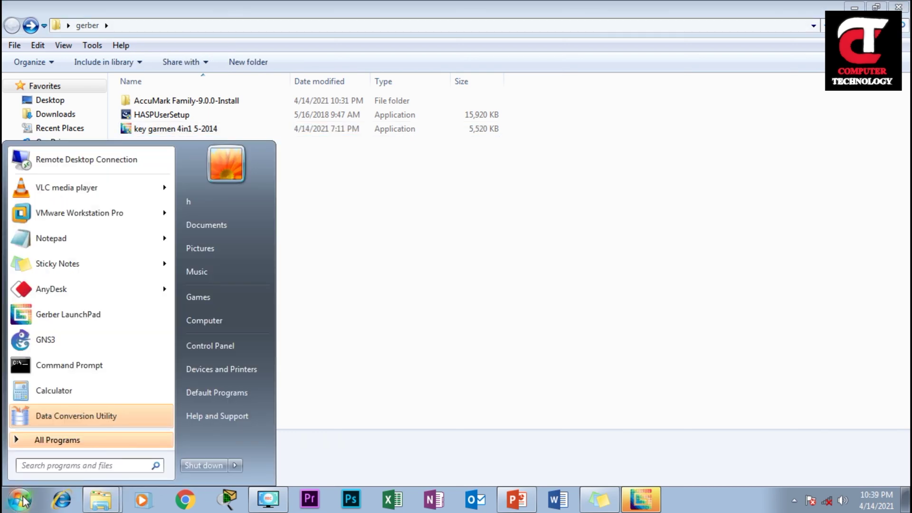
type("note")
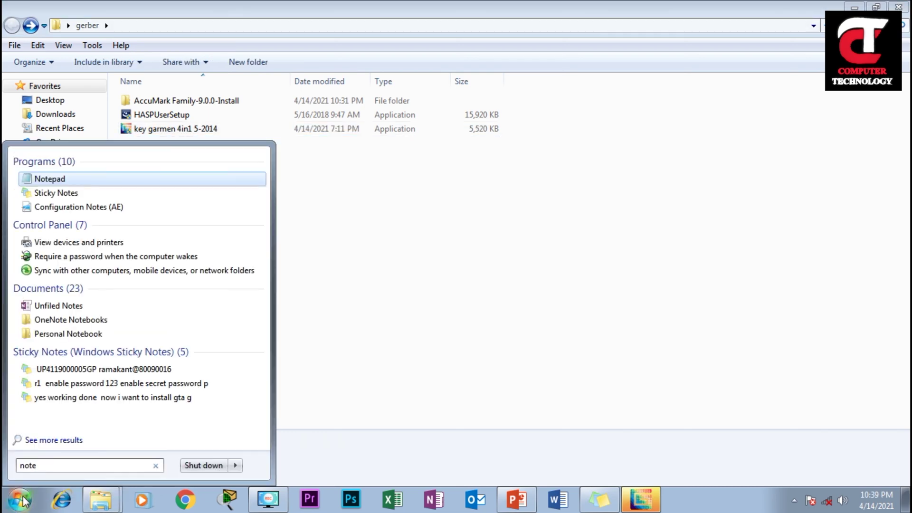
key("Return")
Write 'check the driver usb' in the new note and bring up the Run dialog
type("check ")
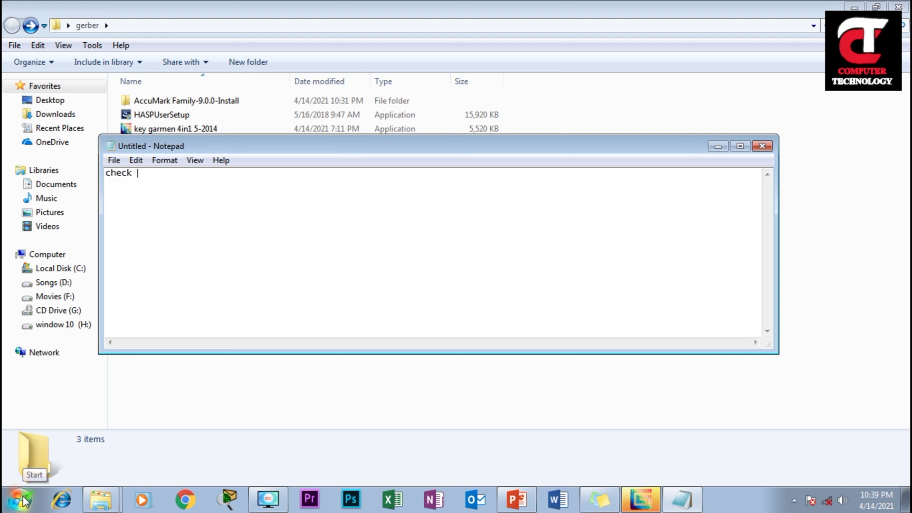
type("the dbt")
key("BackSpace")
key("BackSpace")
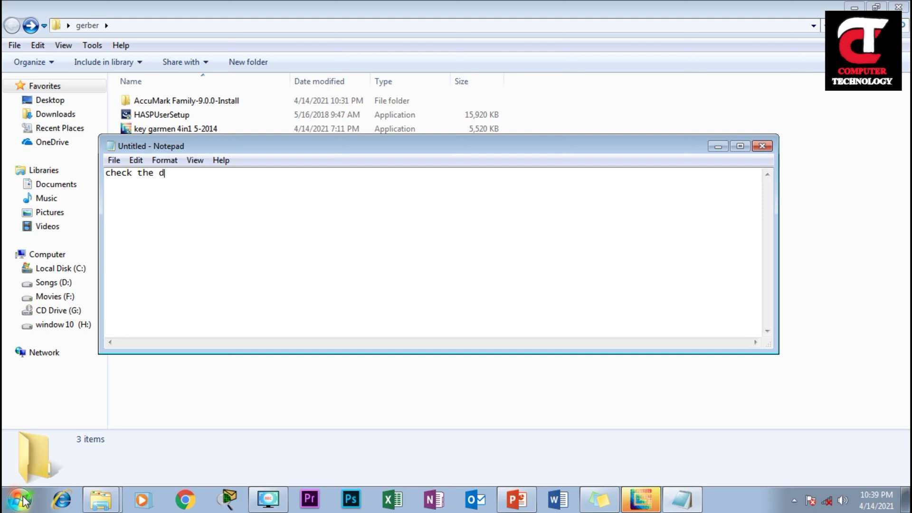
type("ht")
key("BackSpace")
key("BackSpace")
type("river ")
type("user")
key("BackSpace")
key("BackSpace")
key("BackSpace")
key("BackSpace")
type("usb")
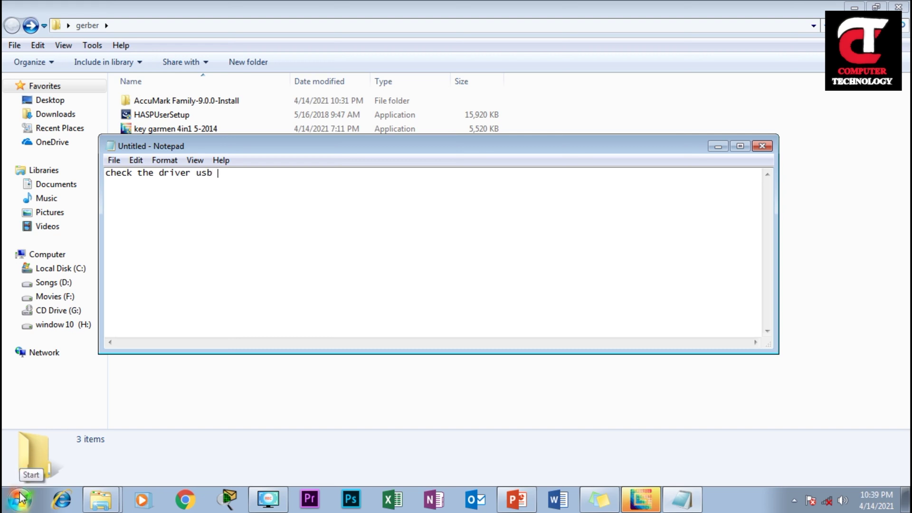
key("super+r")
Check the Sentinel and SafeNet entries under USB controllers in Device Manager (devmgmt.msc), then close it
type("de")
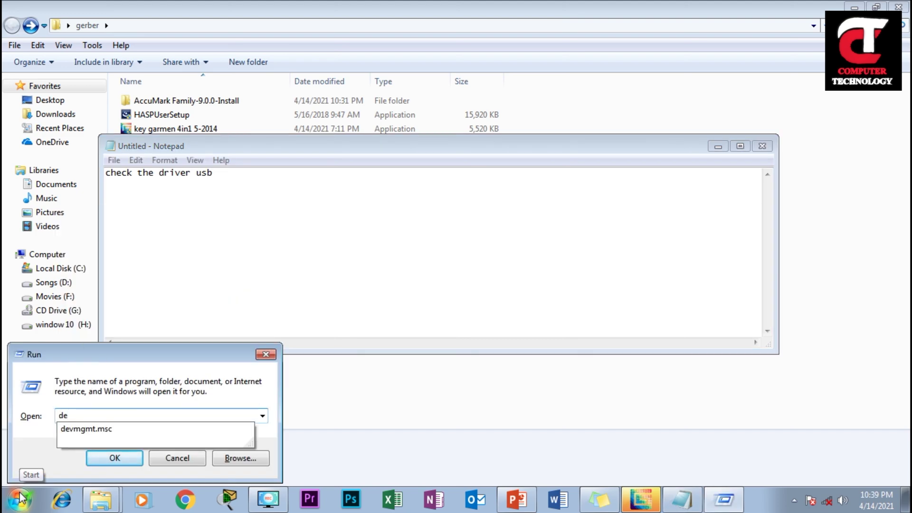
key("Down")
key("Return")
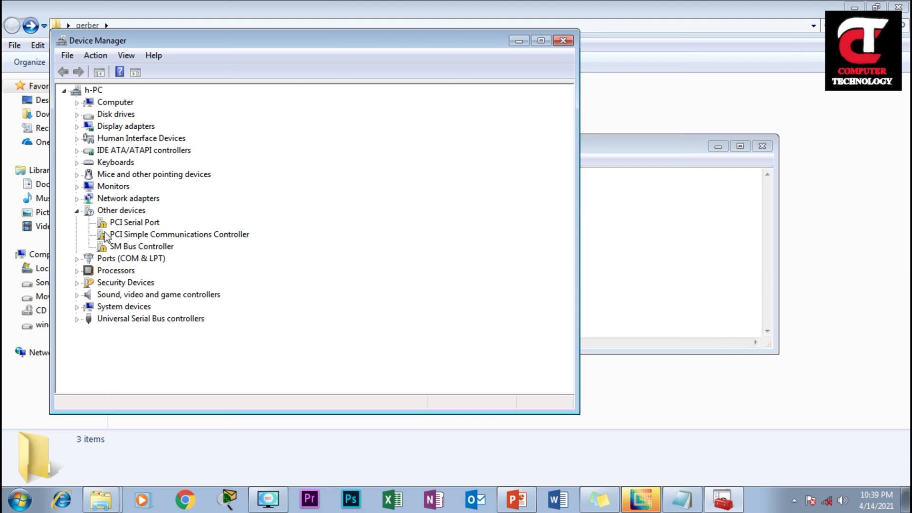
left_click(77, 320)
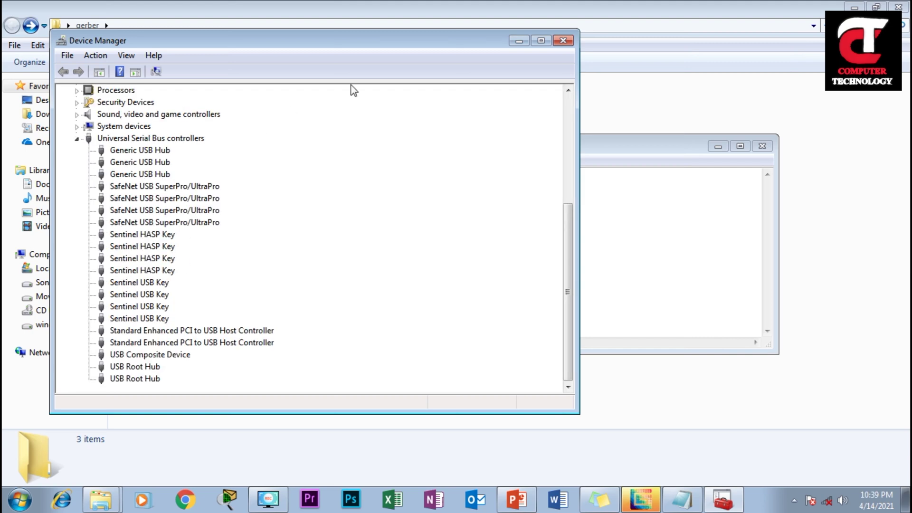
left_click(562, 41)
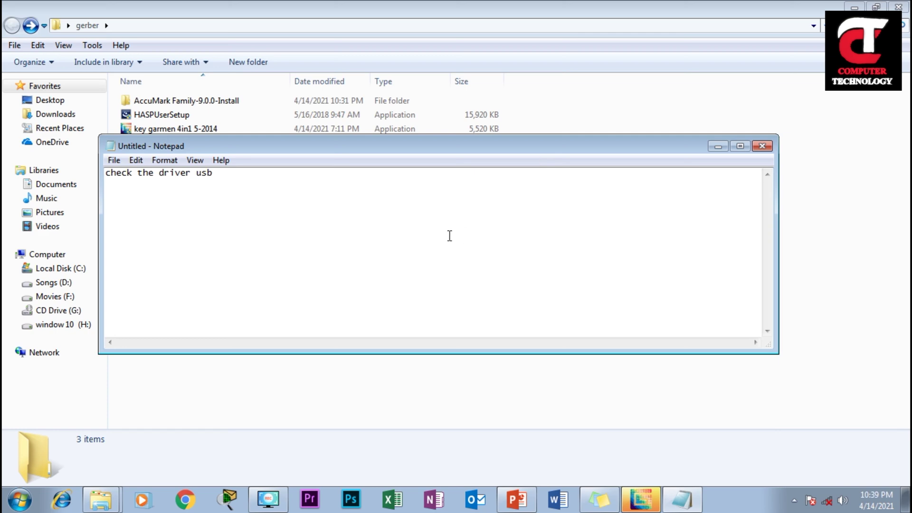
key("Return")
key("Return")
Add 'then restart the pc and check' to the note, then close Notepad without saving
type("then restarth")
key("BackSpace")
type("t the pc an")
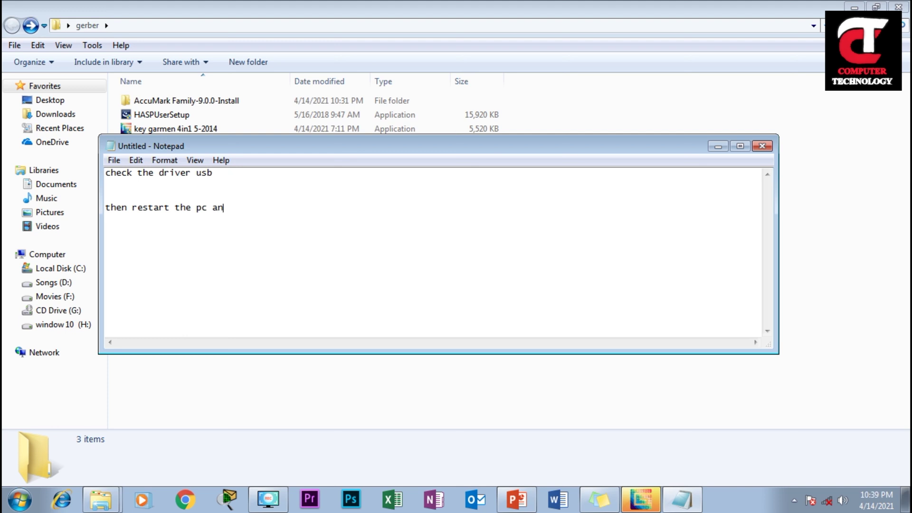
type("d check")
left_click(762, 145)
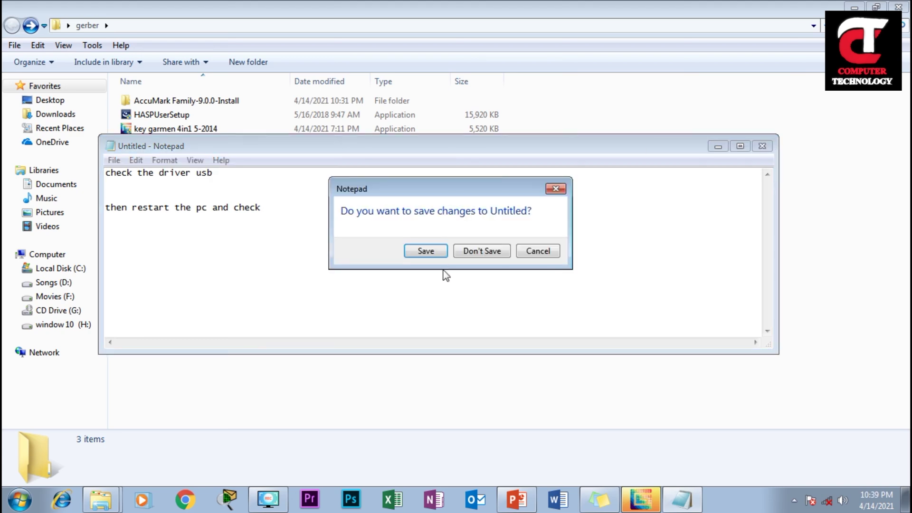
left_click(477, 252)
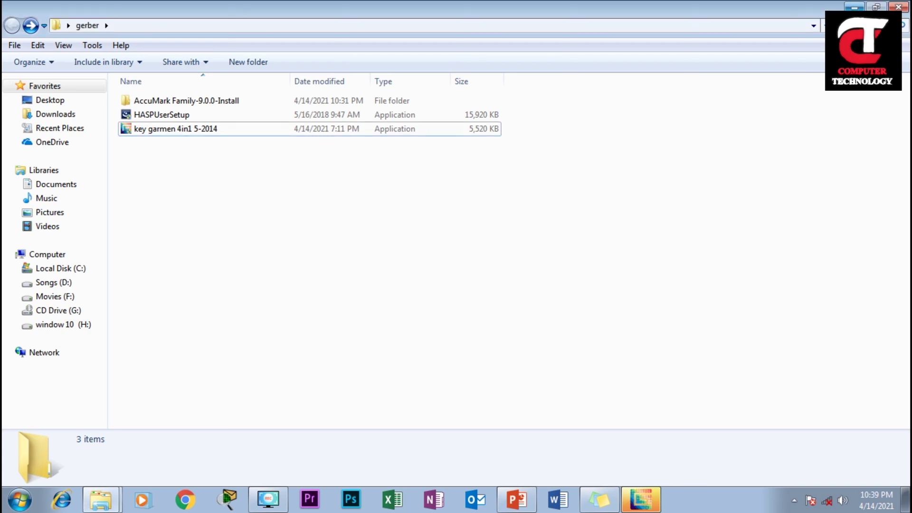
Dismiss the driver results and finish the Key garment setup, restarting later
left_click(854, 7)
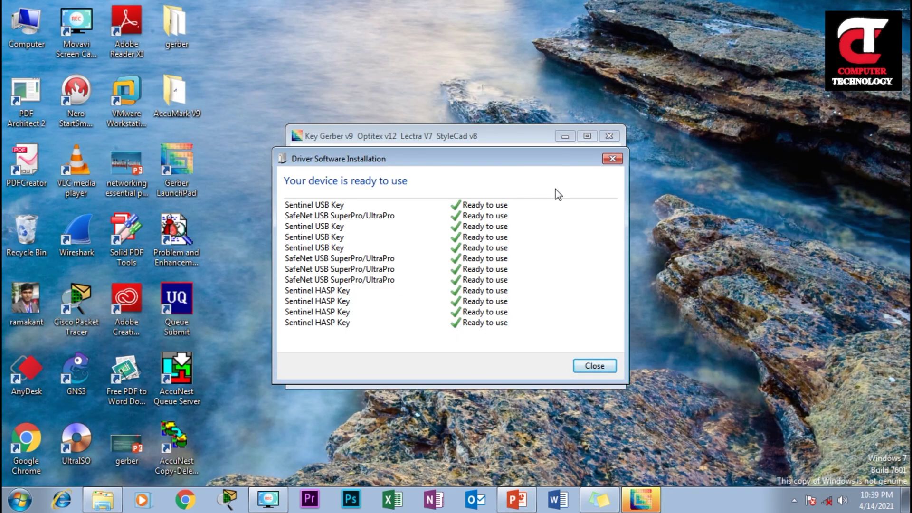
left_click(612, 158)
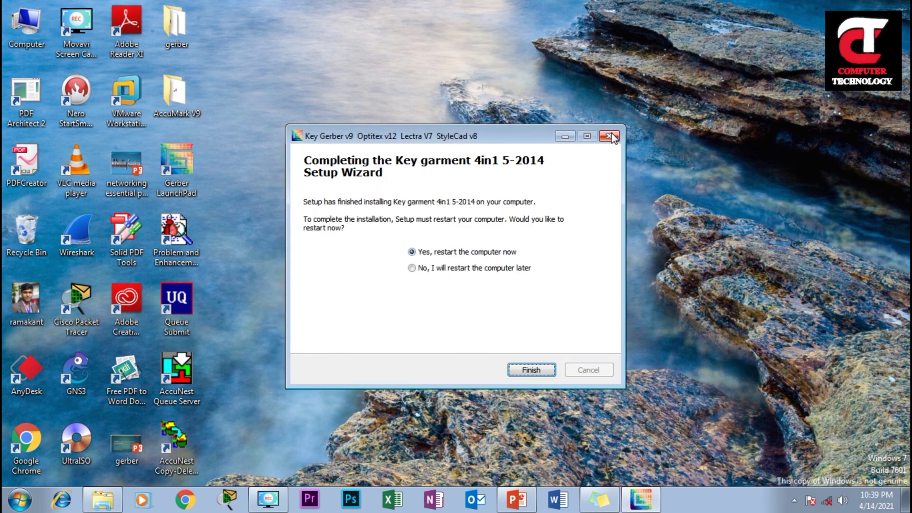
left_click(463, 268)
left_click(531, 370)
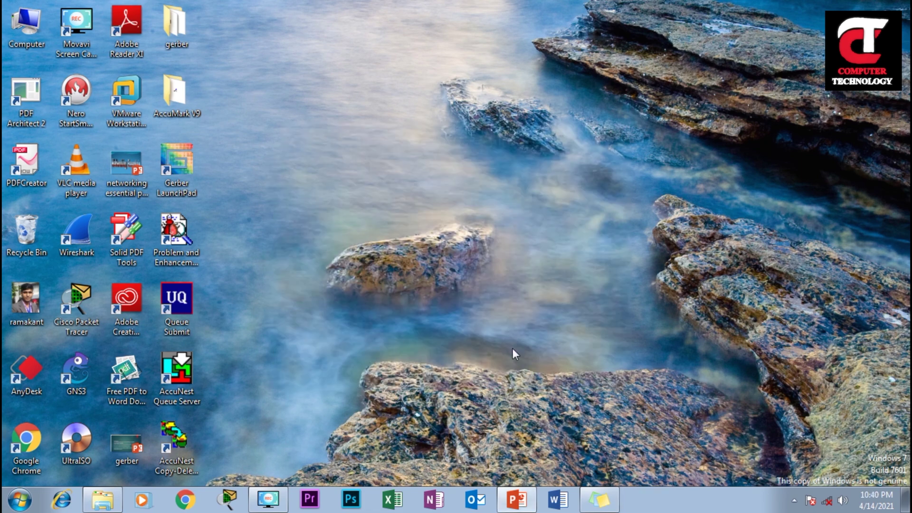
Refresh the desktop and launch Pattern Design from Gerber LaunchPad's Pattern Processing programs
right_click(374, 151)
left_click(406, 189)
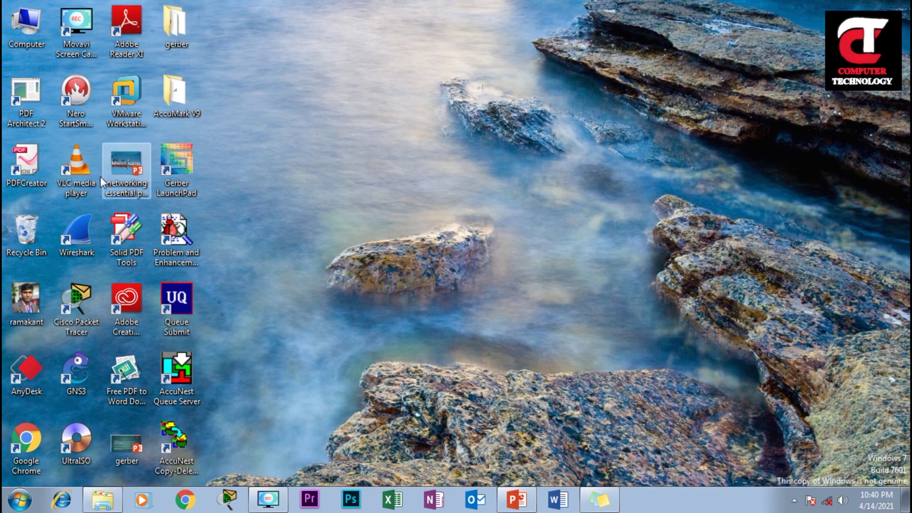
double_click(178, 172)
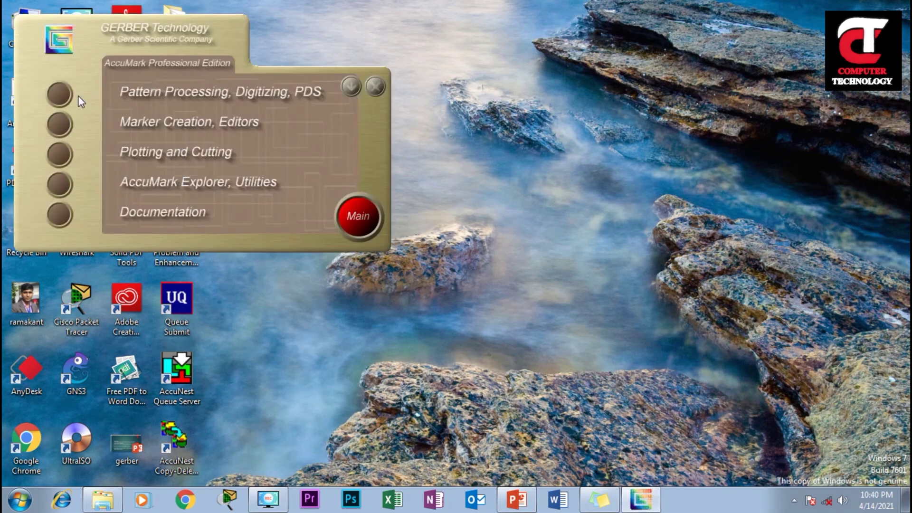
left_click(64, 92)
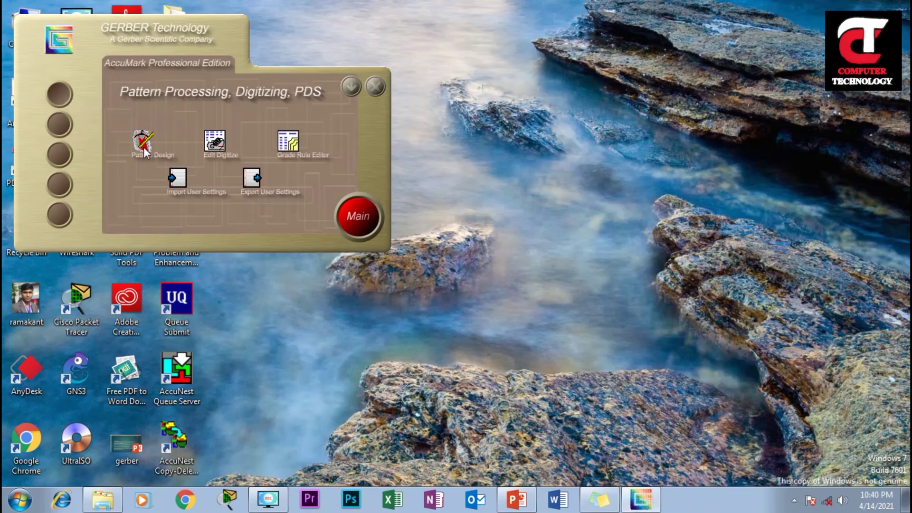
left_click(144, 151)
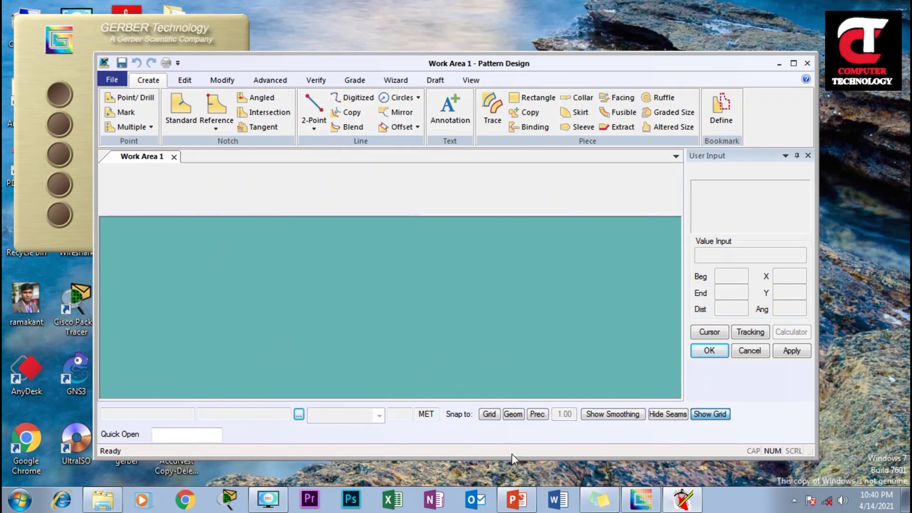
Test the copy piece, annotation, two-point line and reference notch tools in Pattern Design
left_click(526, 113)
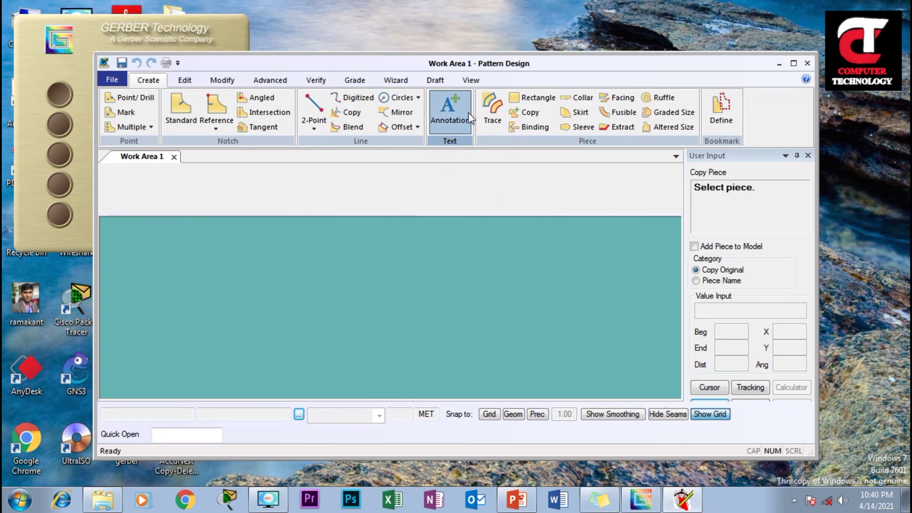
left_click(450, 111)
left_click(313, 112)
left_click(216, 111)
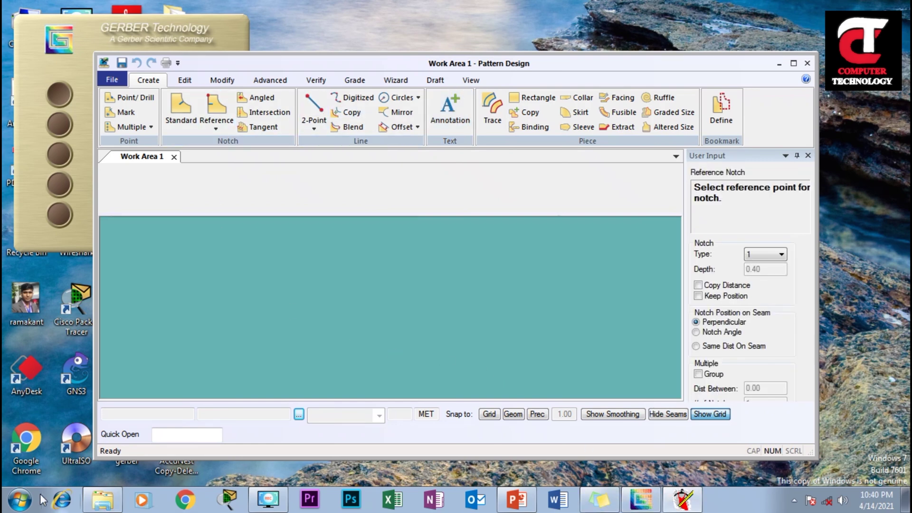
left_click(19, 499)
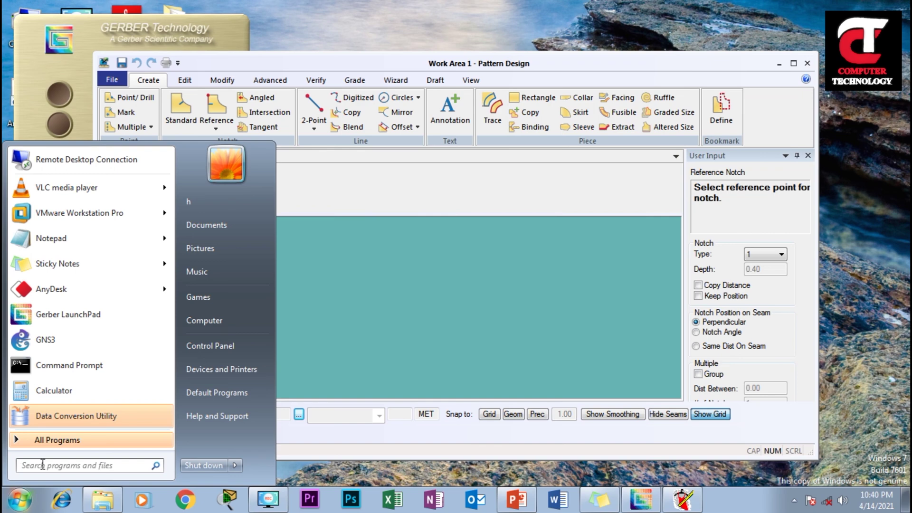
Open Notepad via a 'note' search and type 'they are work' and 'thank you so much for watching this video'
type("note")
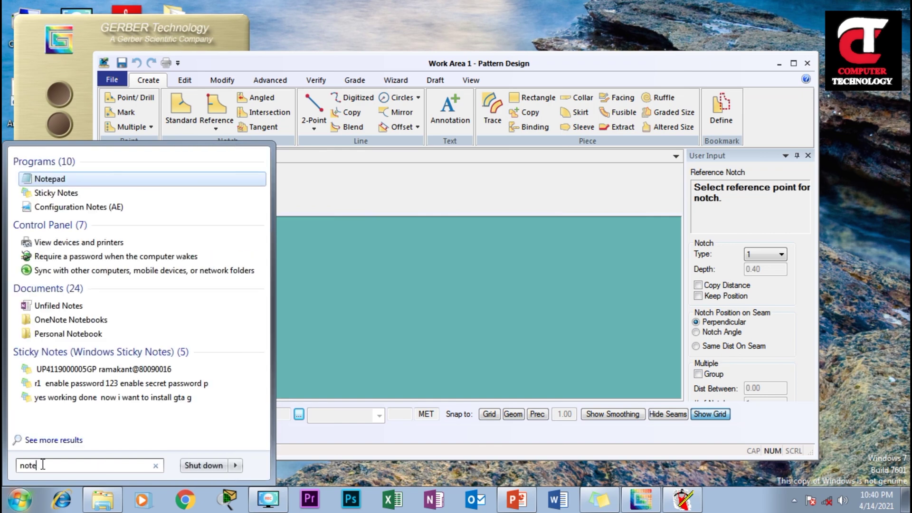
key("Return")
type("the")
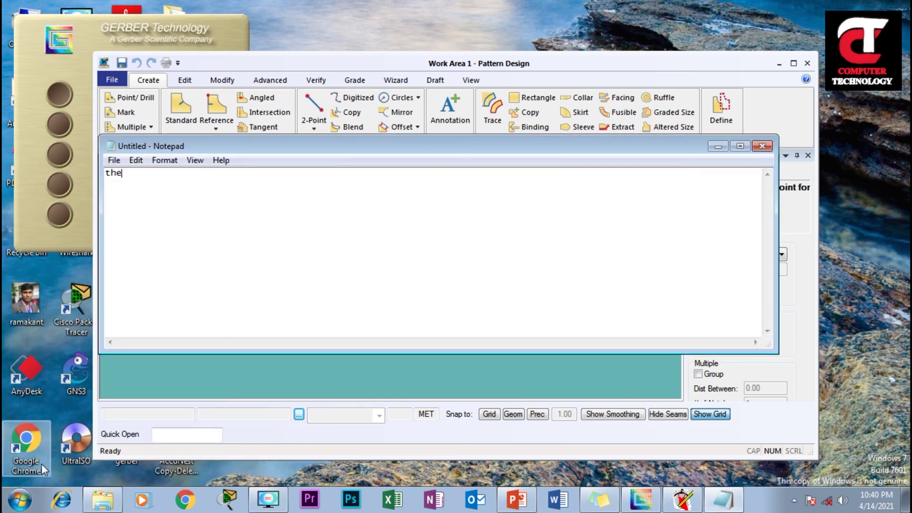
type("y are work")
type("thank y")
type("ou")
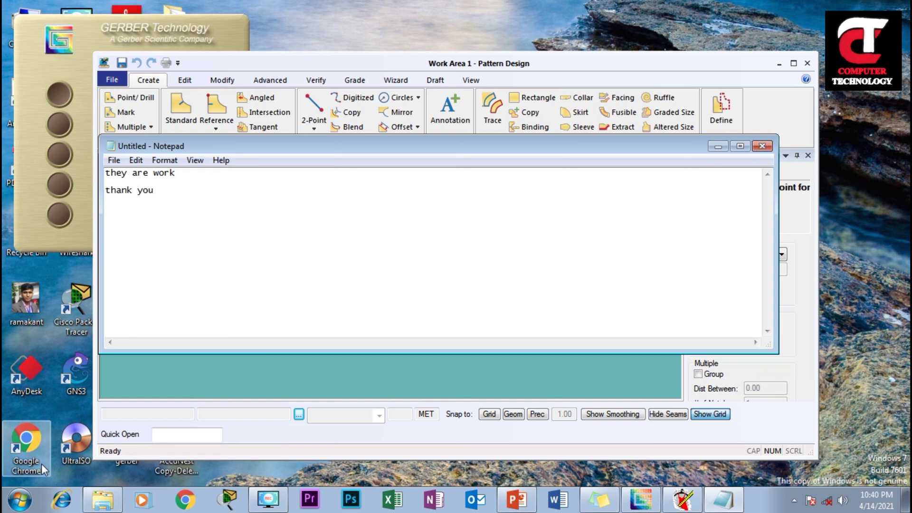
type(" so much for watchin")
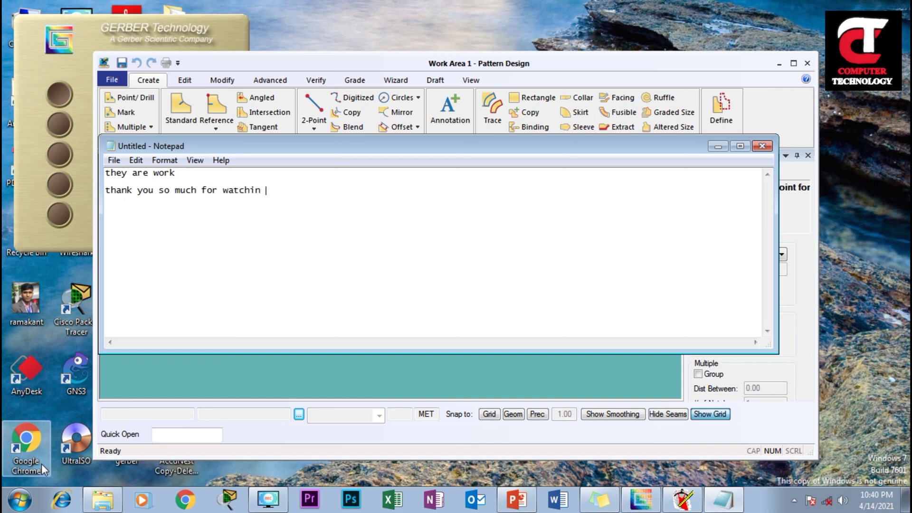
type("g this ")
type("vi")
type("deo ")
type("if")
type(" you wat")
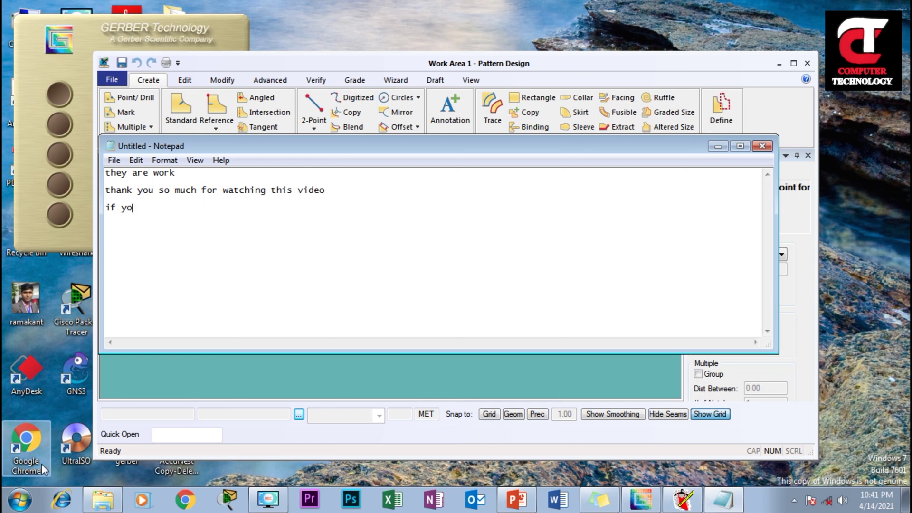
Finish the line requesting viewers who want the Gerber software setup to mail the author's e-mail address
key("BackSpace")
type("nt ")
type("ger")
type("ber")
type(" set")
key("BackSpace")
key("BackSpace")
type("oftware")
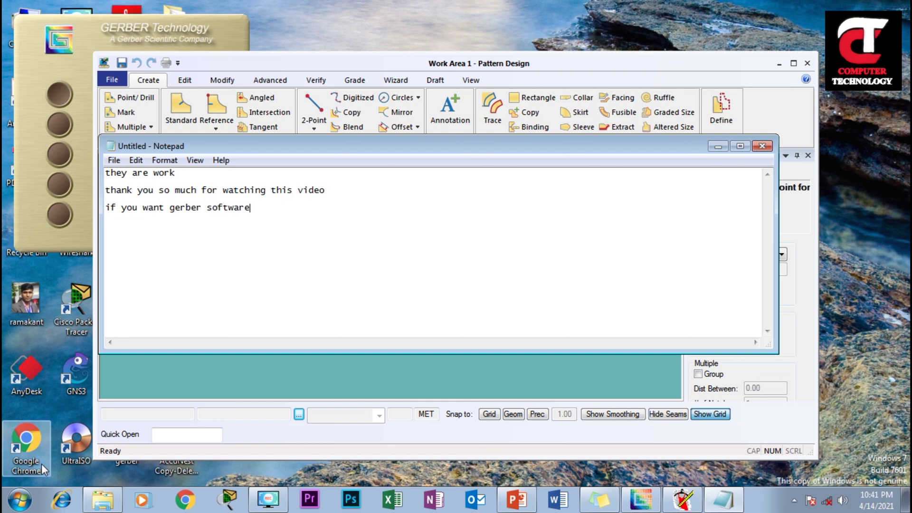
type(" setup kindly main")
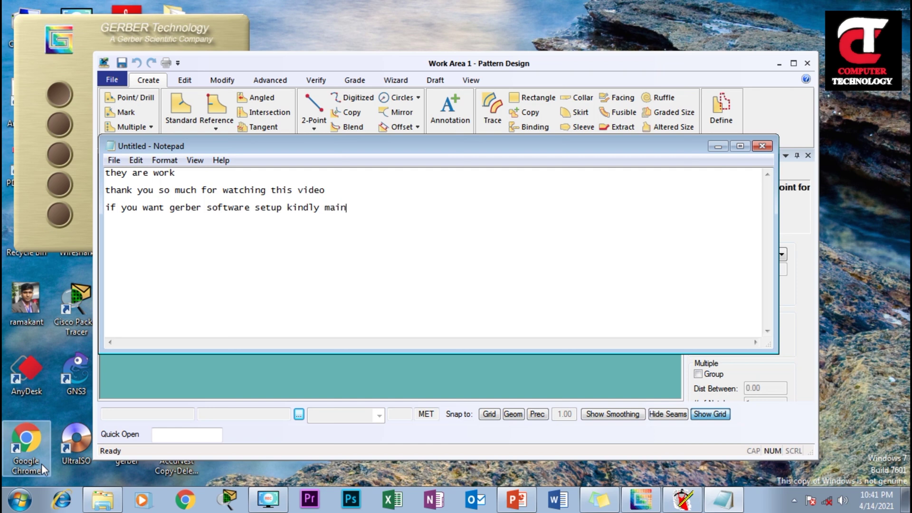
key("BackSpace")
type("l me ")
type("comps")
key("BackSpace")
key("BackSpace")
key("BackSpace")
key("BackSpace")
key("BackSpace")
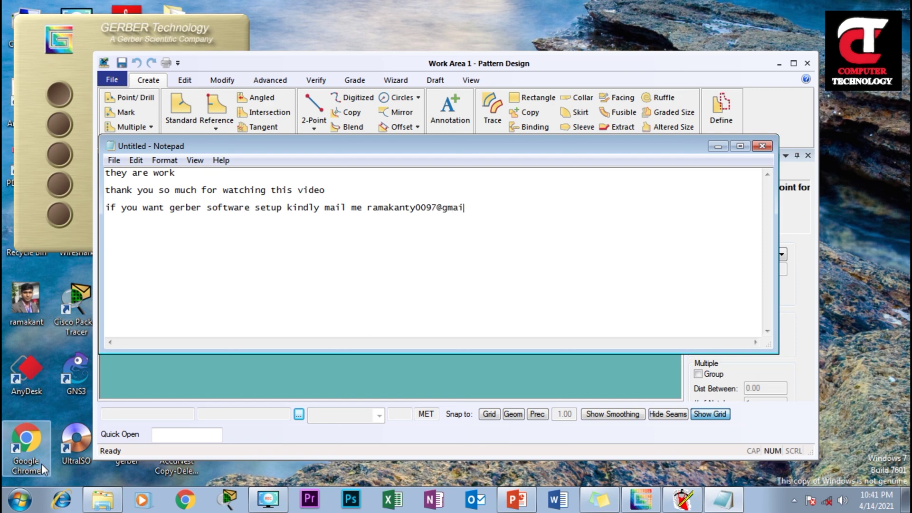
Add the lines 'do subscribe and like and share' and 'thanks for watching', fixing typos
key("Return")
key("Return")
type("do ")
type("s")
type("jb")
key("BackSpace")
key("BackSpace")
type("ubscribe and lin")
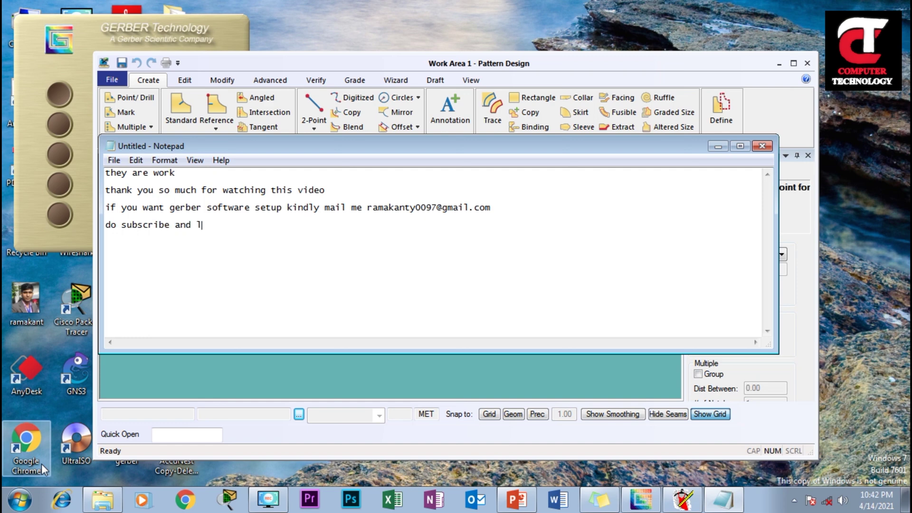
key("BackSpace")
type("ke and share")
key("Return")
key("Return")
type("thanks for")
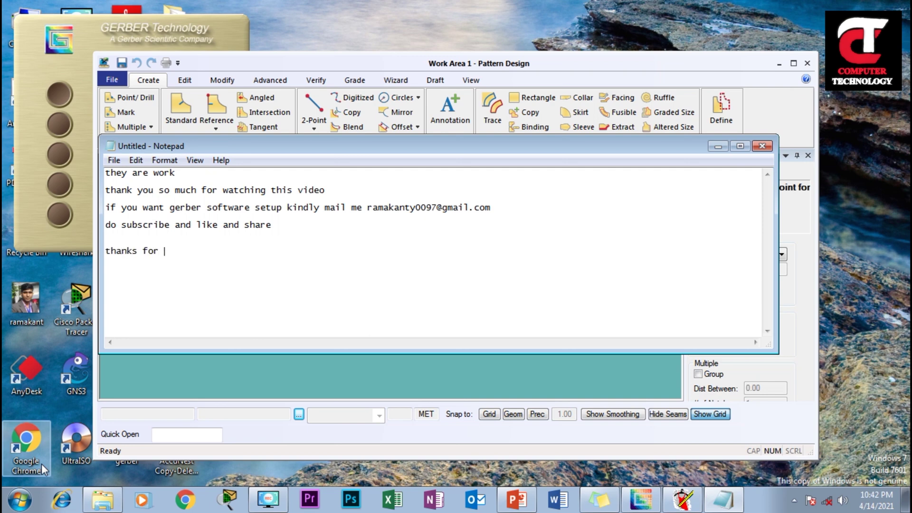
type(" watching ip")
key("BackSpace")
key("BackSpace")
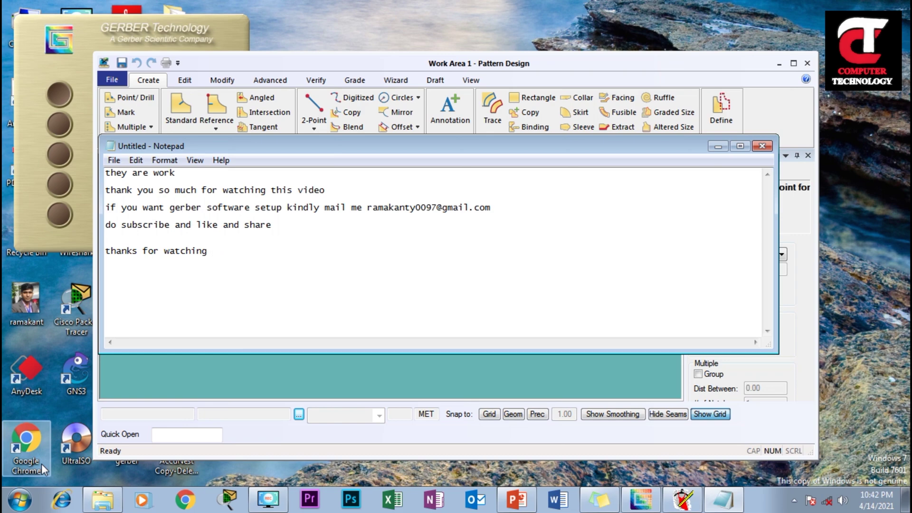